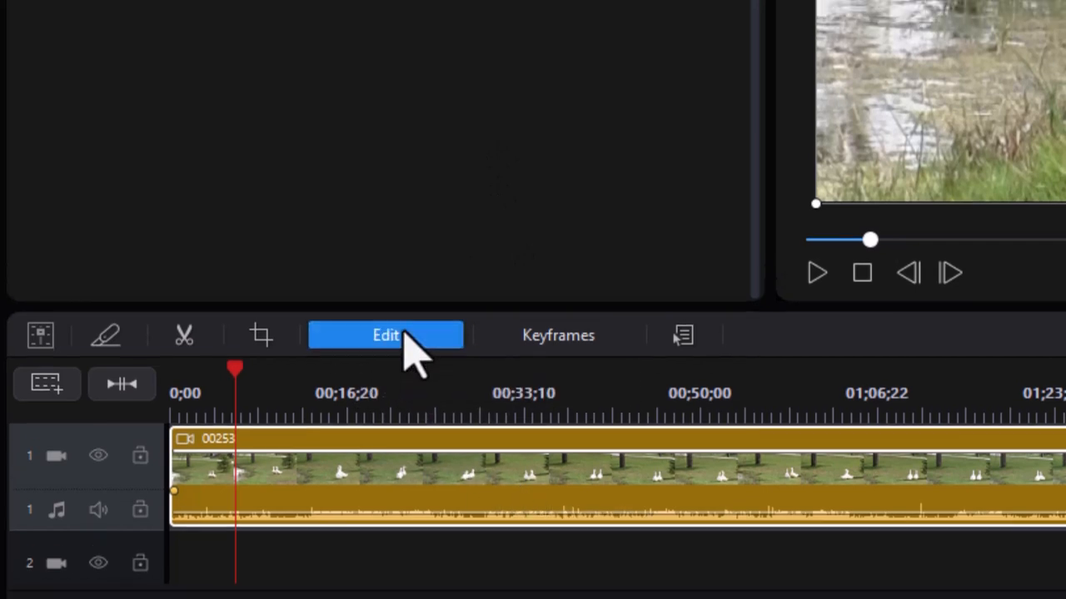
# Step: Open the selected clip's speed settings and raise its uniform speed to about 2.44x
pyautogui.click(405, 307)
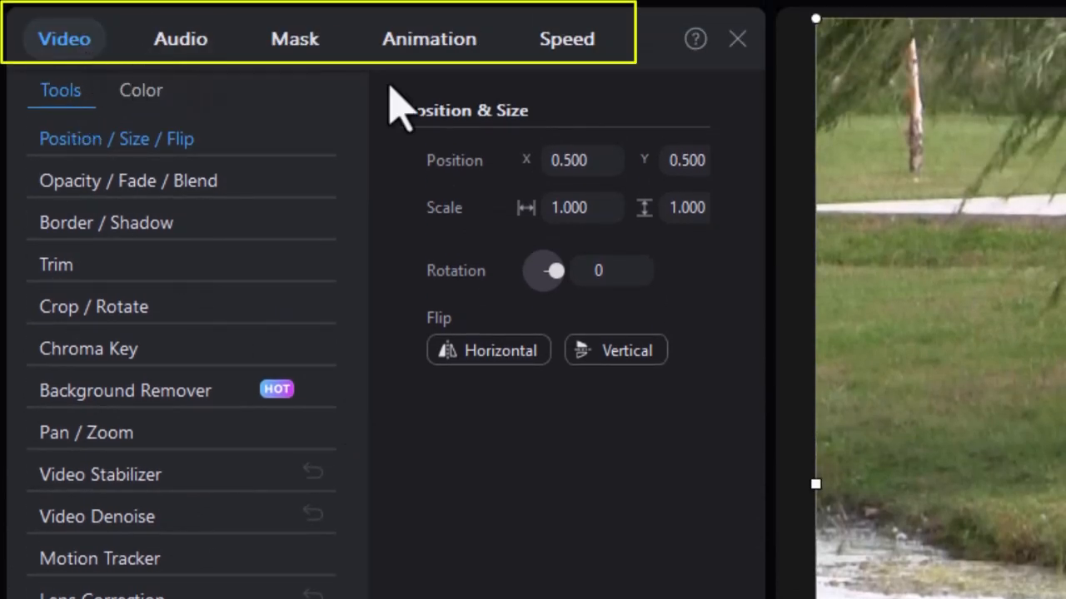
pyautogui.click(567, 39)
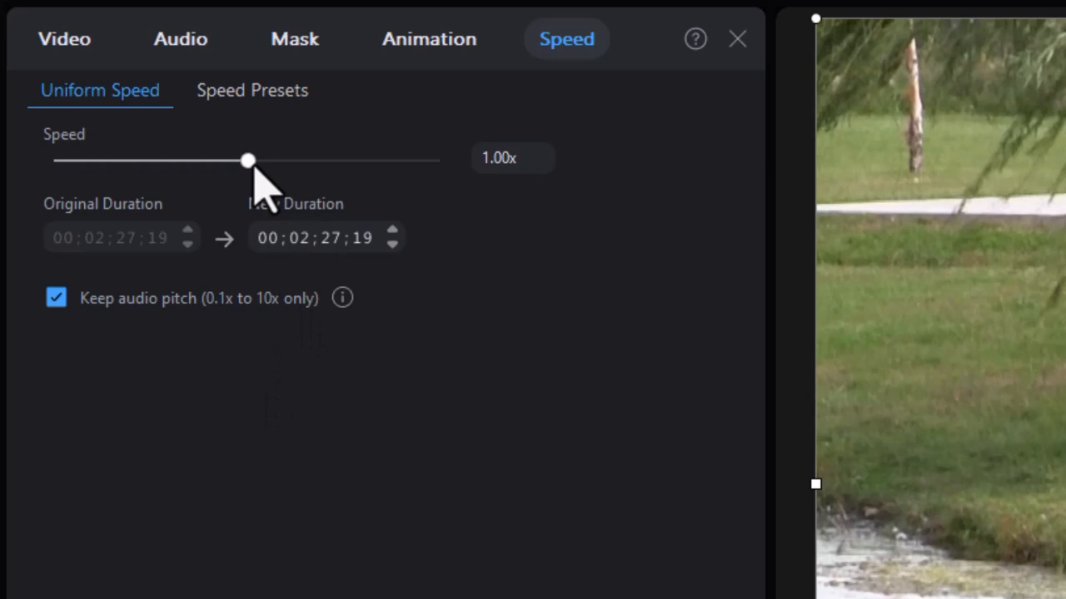
pyautogui.moveTo(248, 161); pyautogui.dragTo(263, 160)
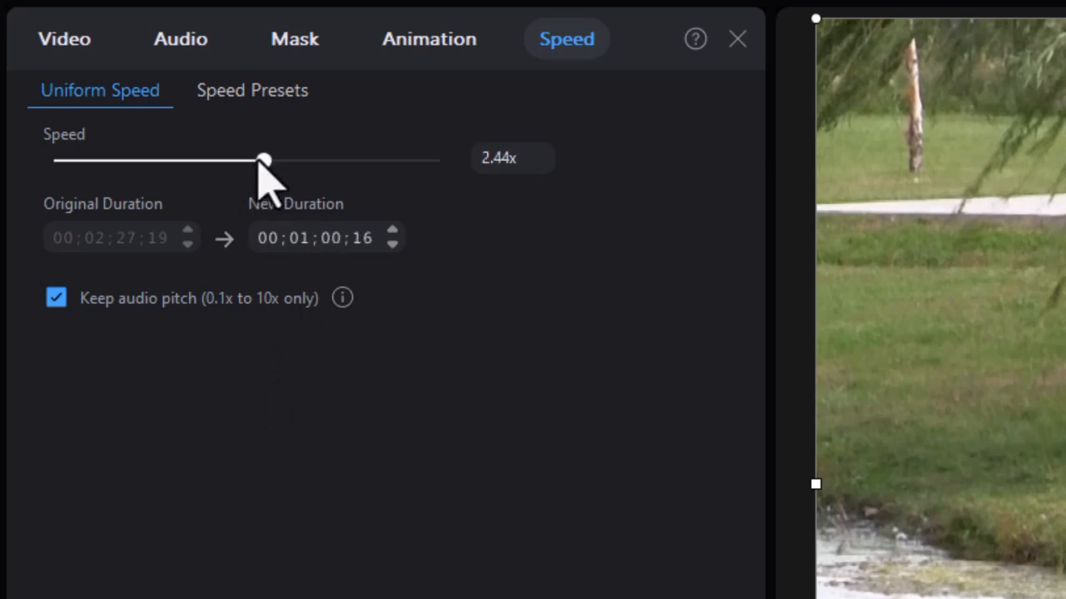
# Step: Set the clip's uniform speed to 2.00x and play a short stretch to preview it
pyautogui.click(509, 160)
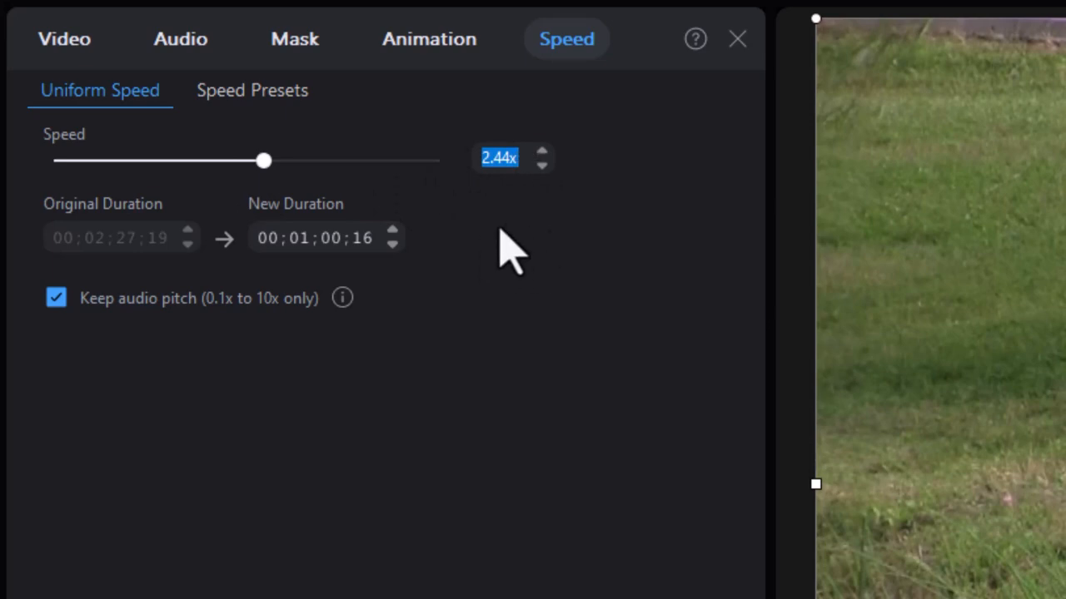
pyautogui.click(504, 157)
pyautogui.moveTo(502, 158); pyautogui.dragTo(496, 153)
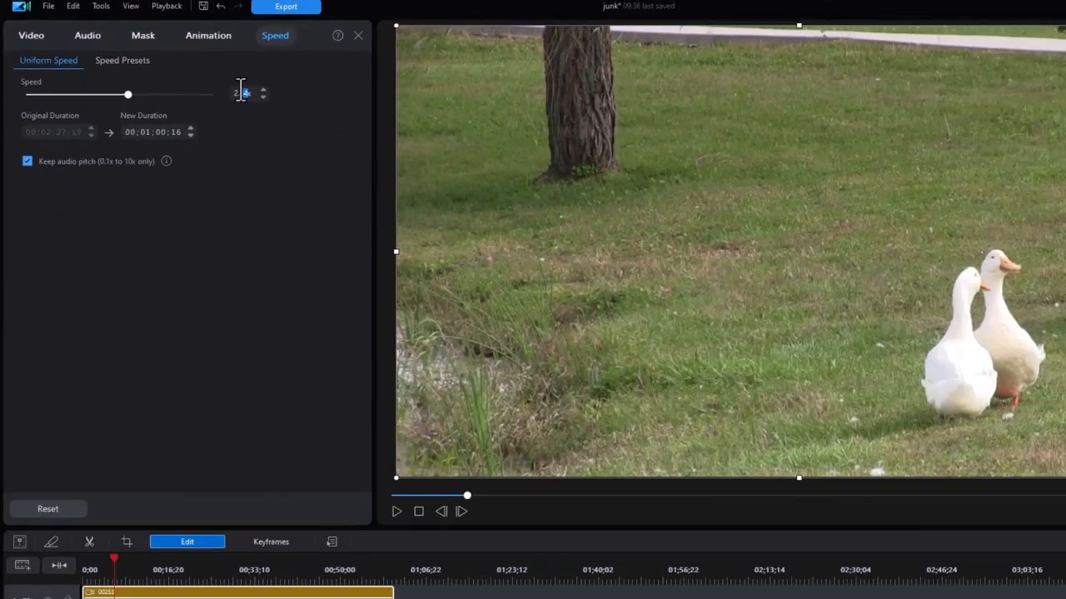
pyautogui.press('BackSpace')
pyautogui.write('0')
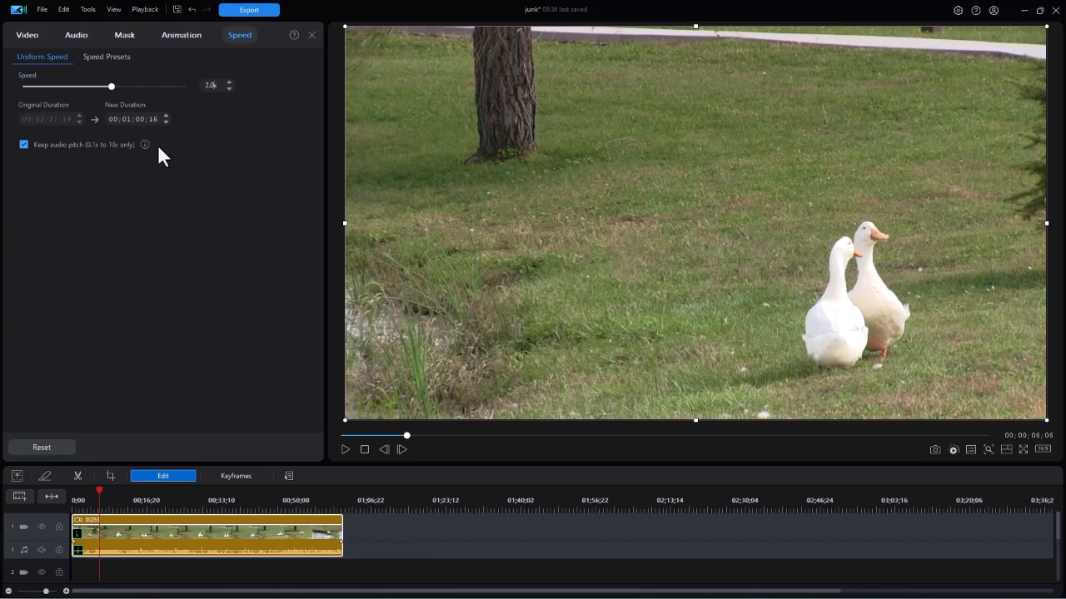
pyautogui.click(348, 449)
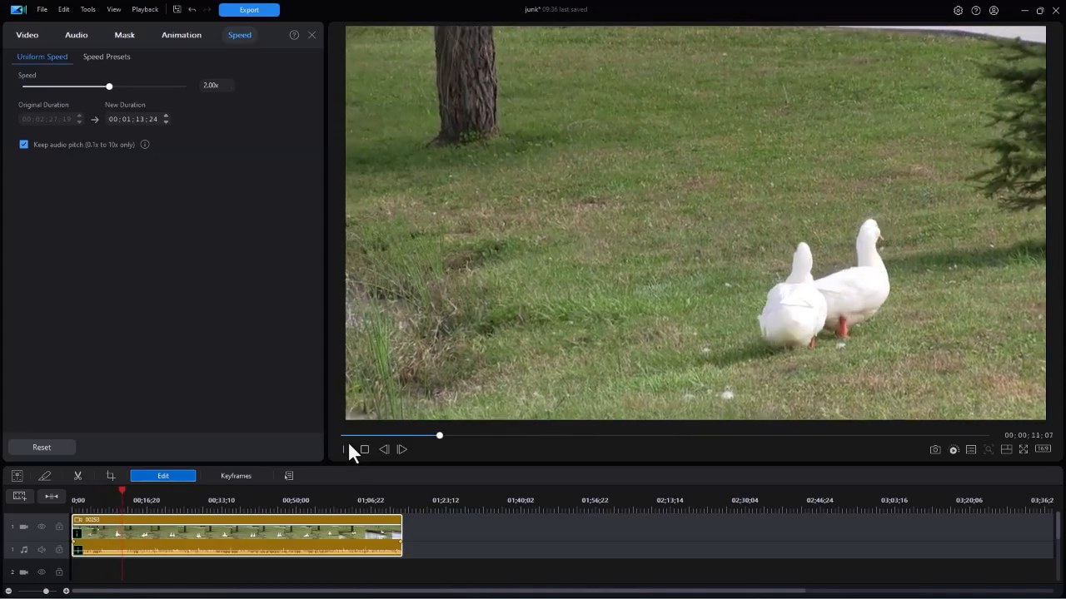
pyautogui.click(346, 449)
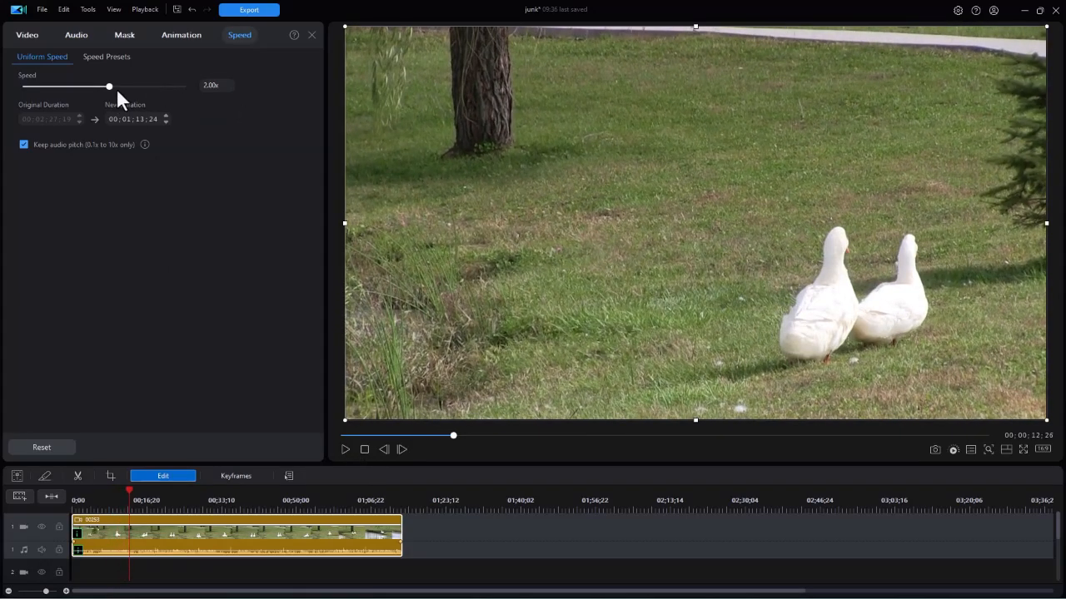
# Step: Slow the clip's uniform speed to 0.50x and play a short stretch to preview it
pyautogui.doubleClick(205, 85)
pyautogui.write('0.5')
pyautogui.press('Return')
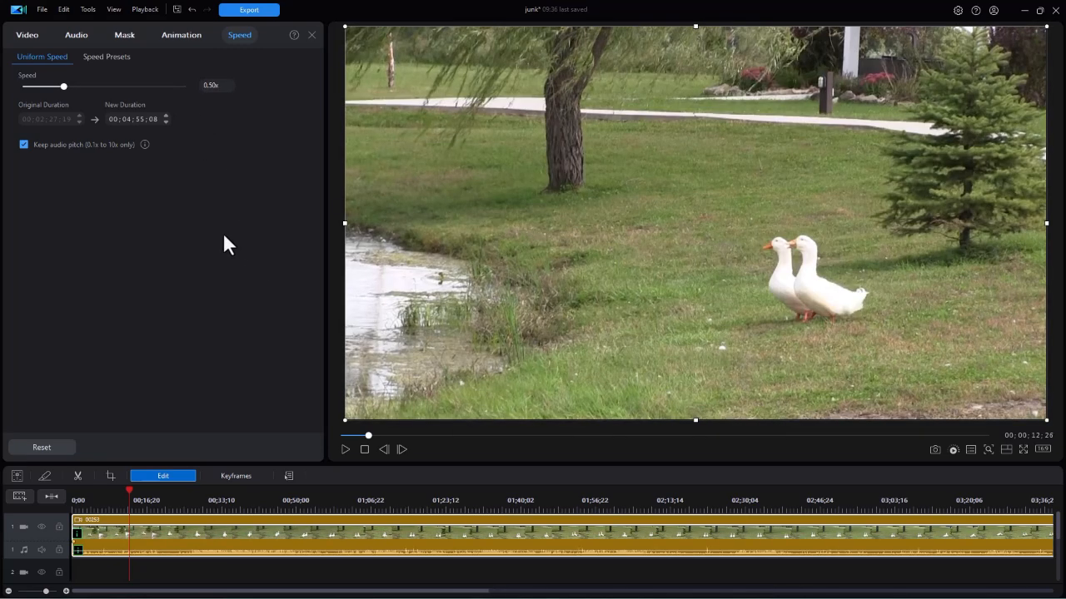
pyautogui.click(344, 450)
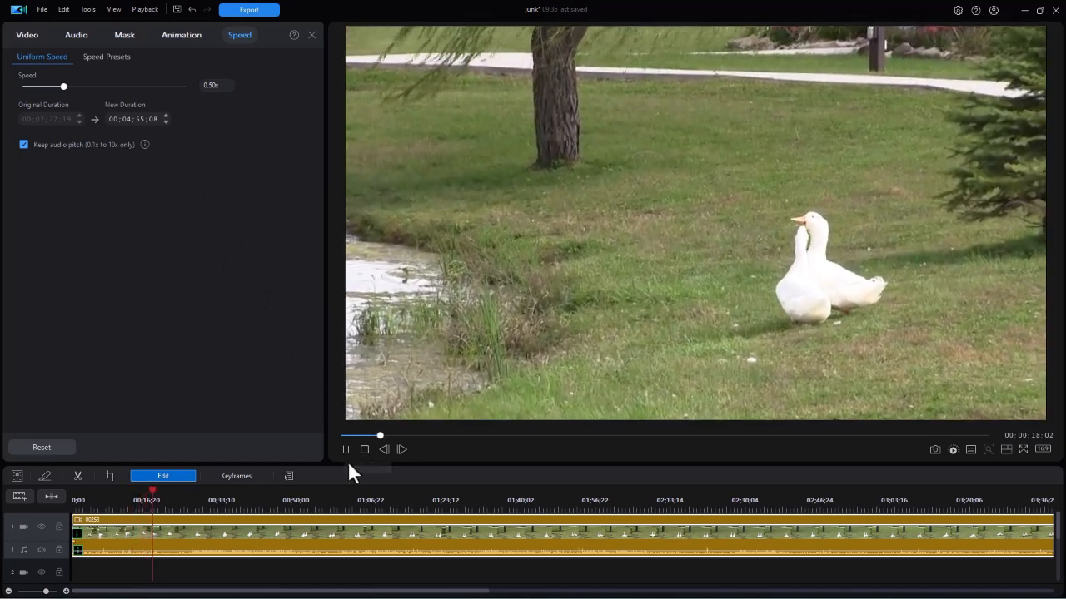
pyautogui.click(344, 449)
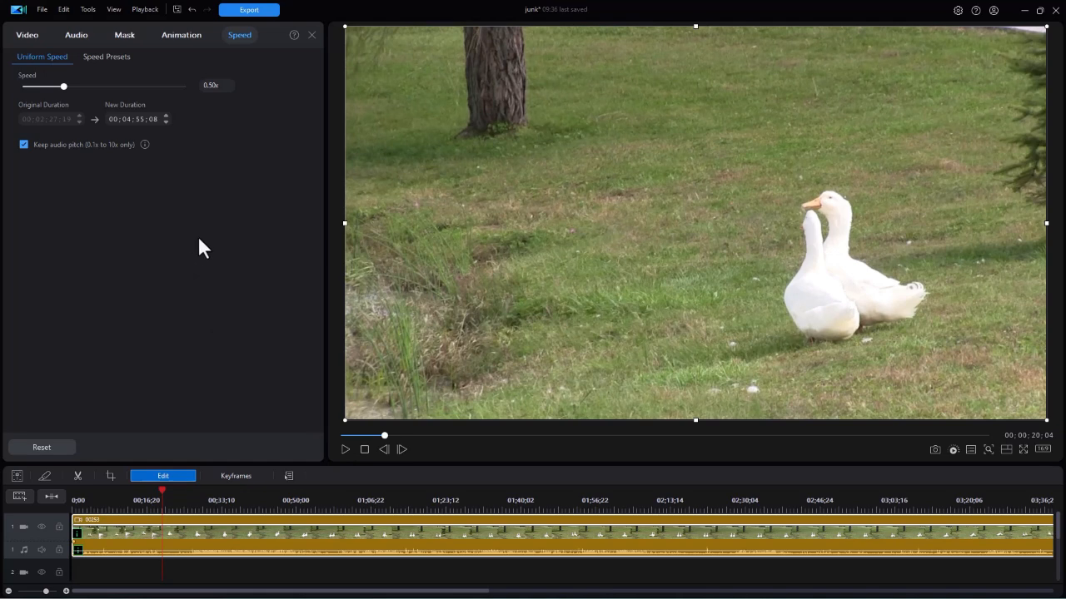
# Step: Reset the clip's uniform speed and apply the Montage speed preset
pyautogui.click(42, 447)
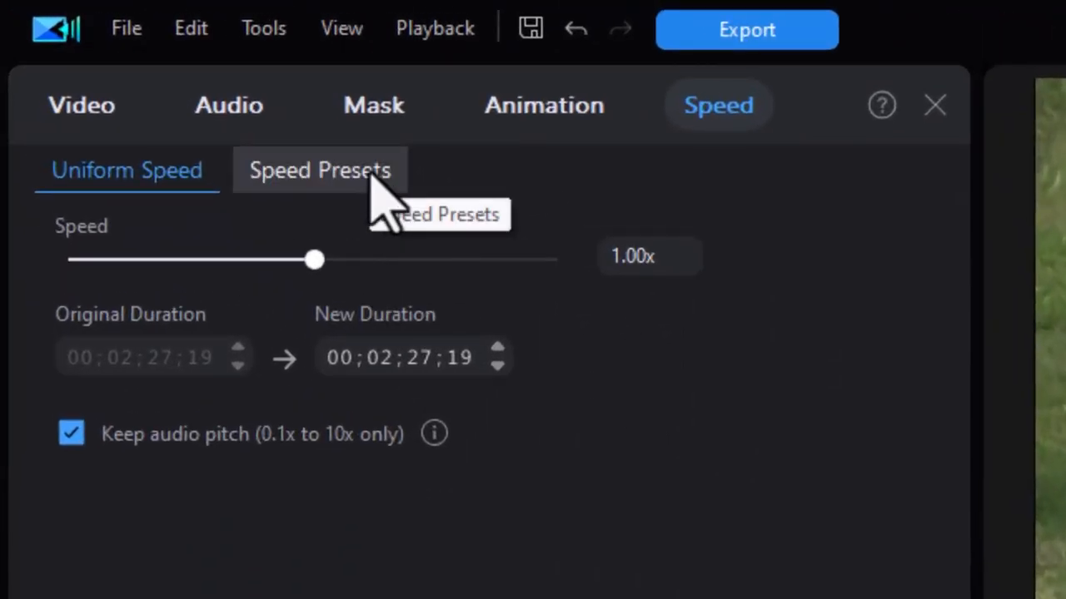
pyautogui.click(371, 173)
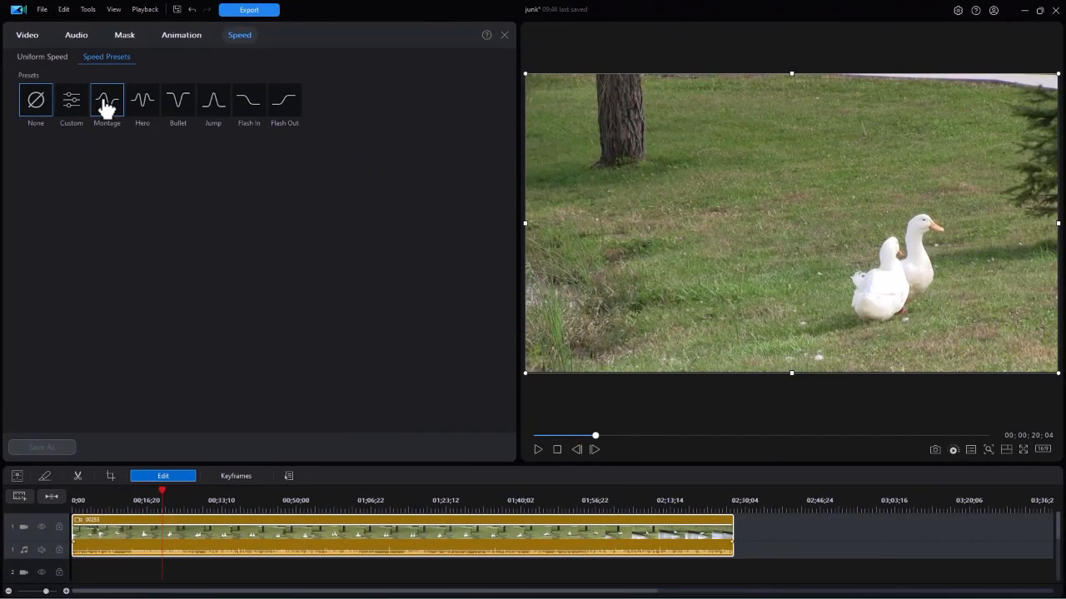
pyautogui.click(106, 103)
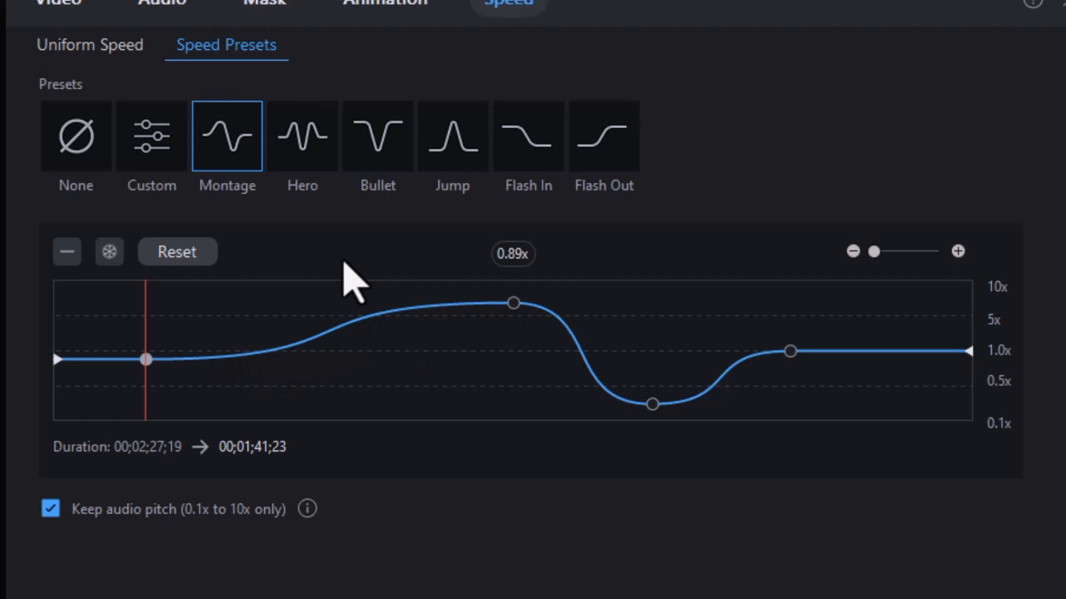
# Step: Check the speed at the first point, the peak and the lowest point of the Montage curve
pyautogui.click(353, 305)
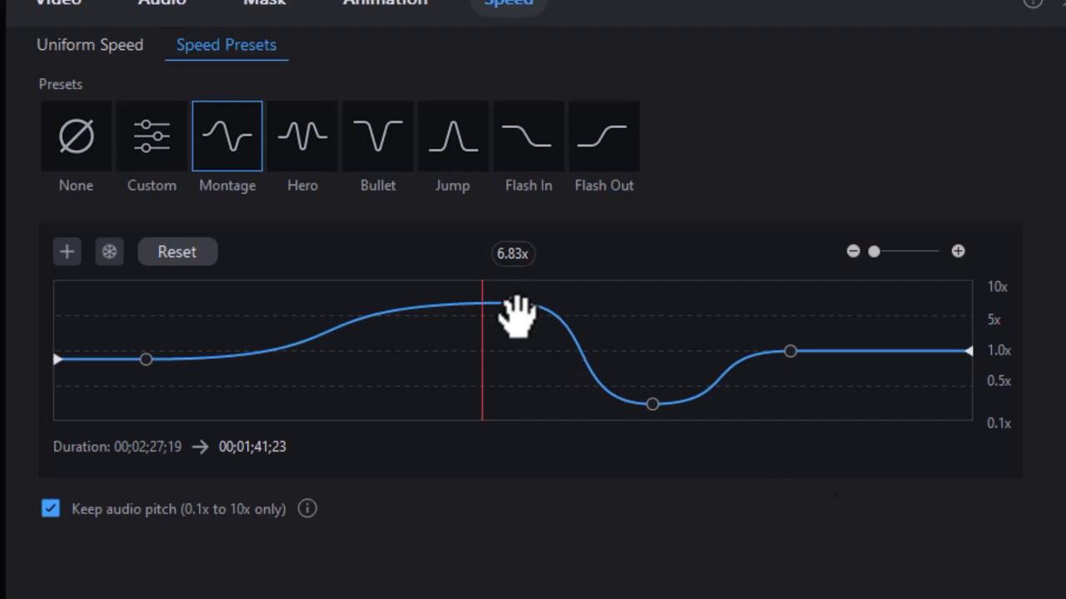
pyautogui.click(516, 309)
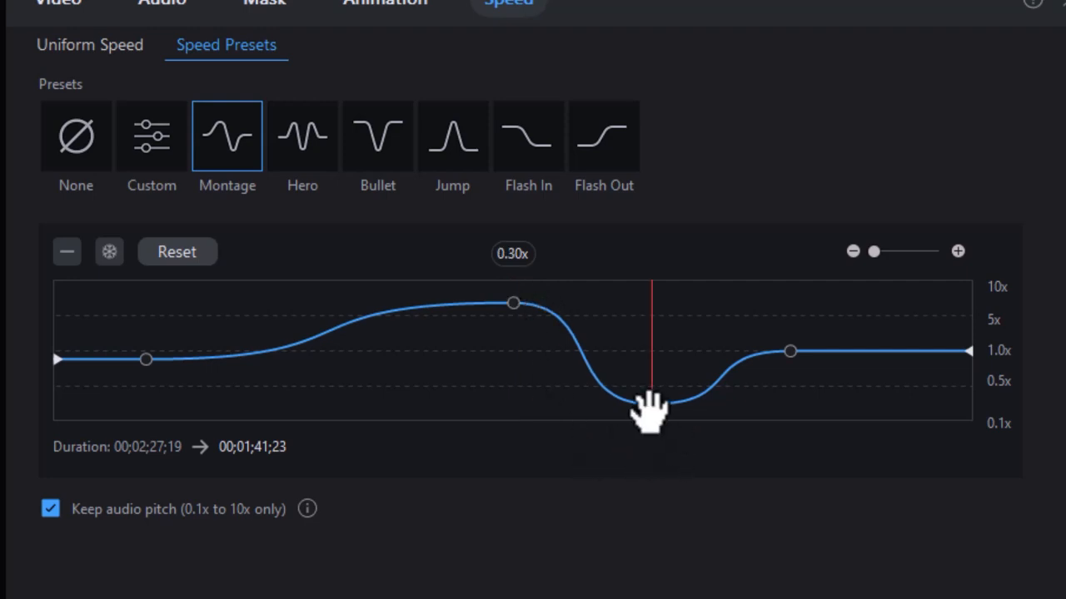
pyautogui.click(651, 404)
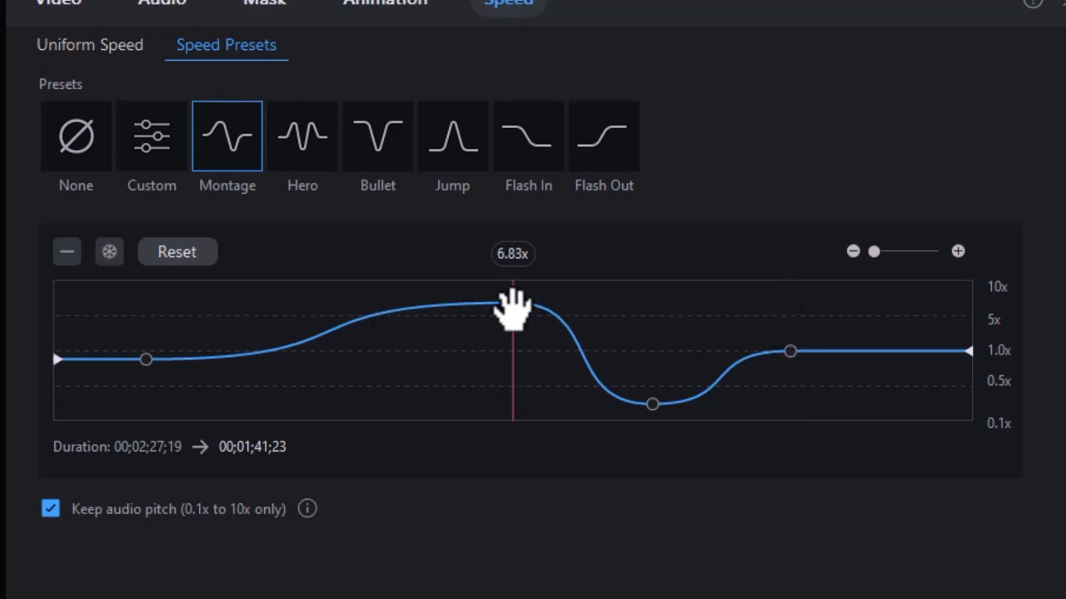
# Step: Reshape the Montage curve by moving its peak earlier at about 3.93x and its lowest point earlier at about 0.43x
pyautogui.moveTo(512, 306); pyautogui.dragTo(400, 300)
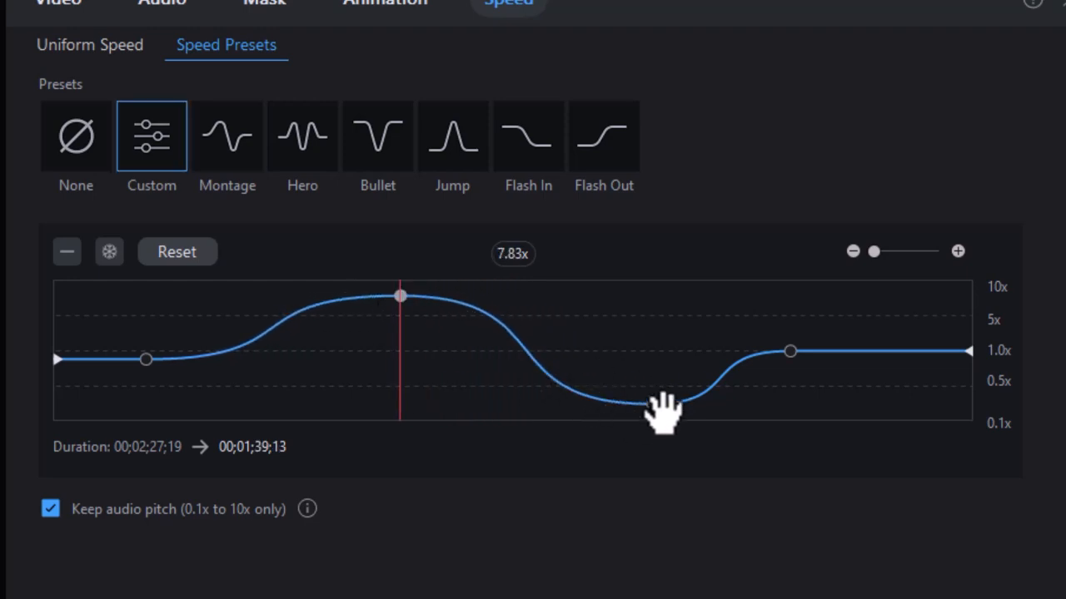
pyautogui.moveTo(655, 393); pyautogui.dragTo(612, 398)
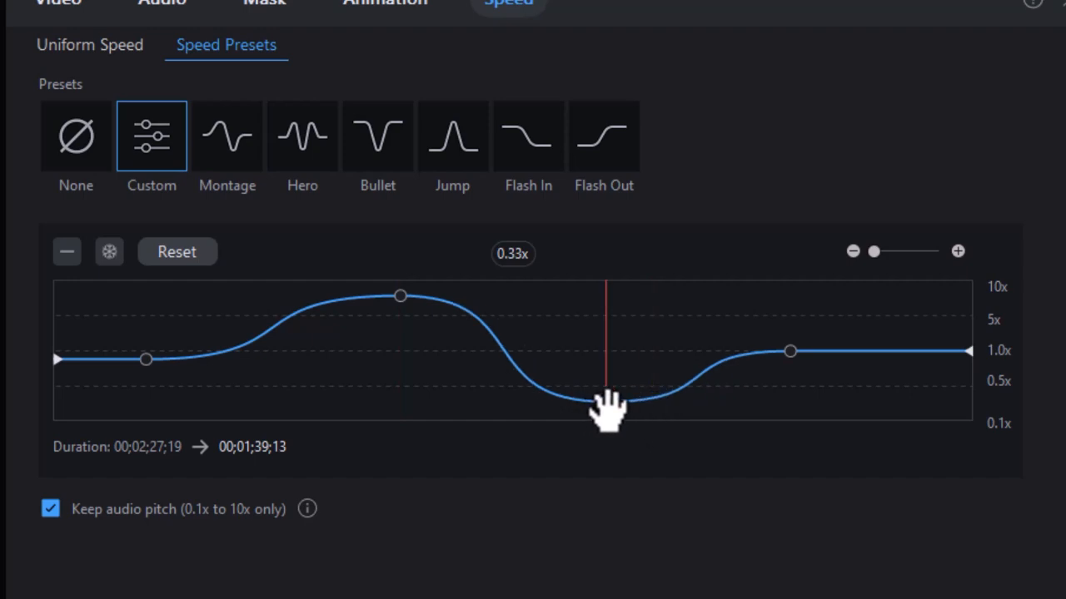
pyautogui.moveTo(609, 399); pyautogui.dragTo(606, 391)
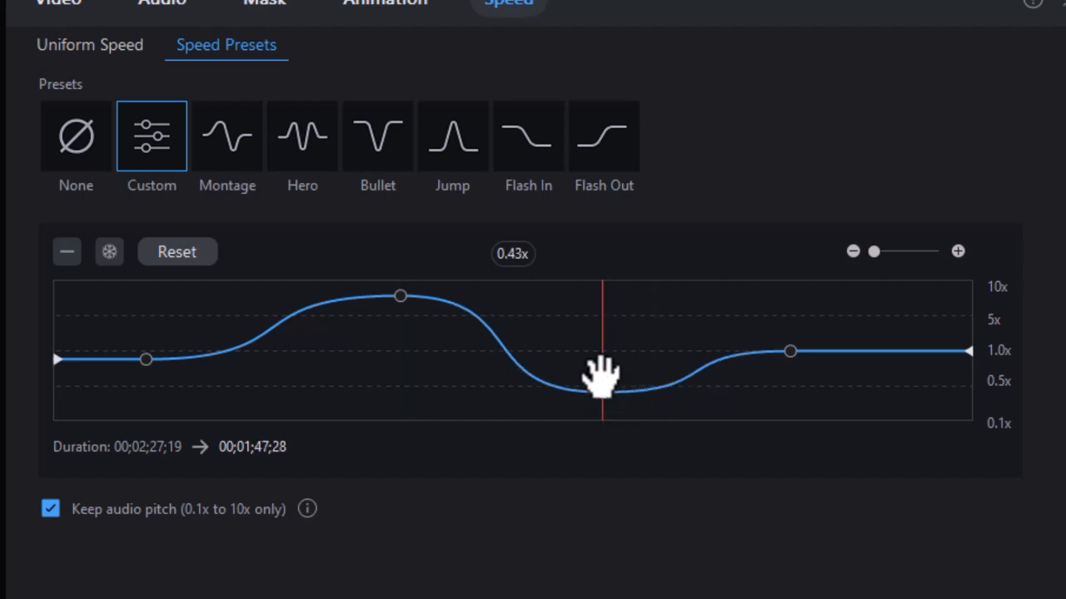
pyautogui.moveTo(401, 298); pyautogui.dragTo(406, 331)
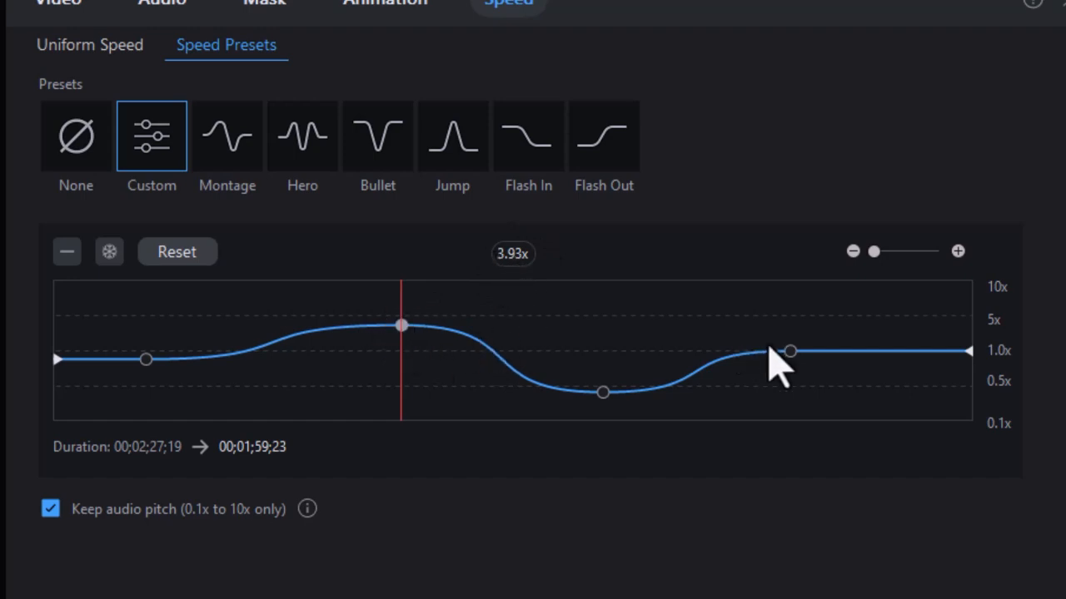
pyautogui.click(789, 351)
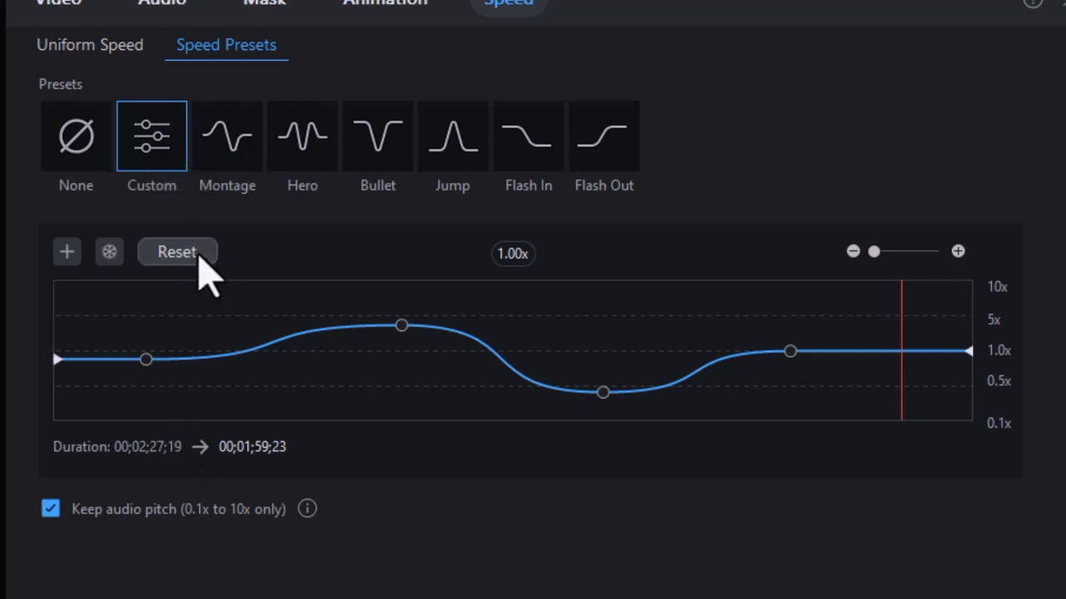
# Step: Reset the edited curve and apply the Bullet preset with its last point moved later at 1.00x
pyautogui.click(177, 252)
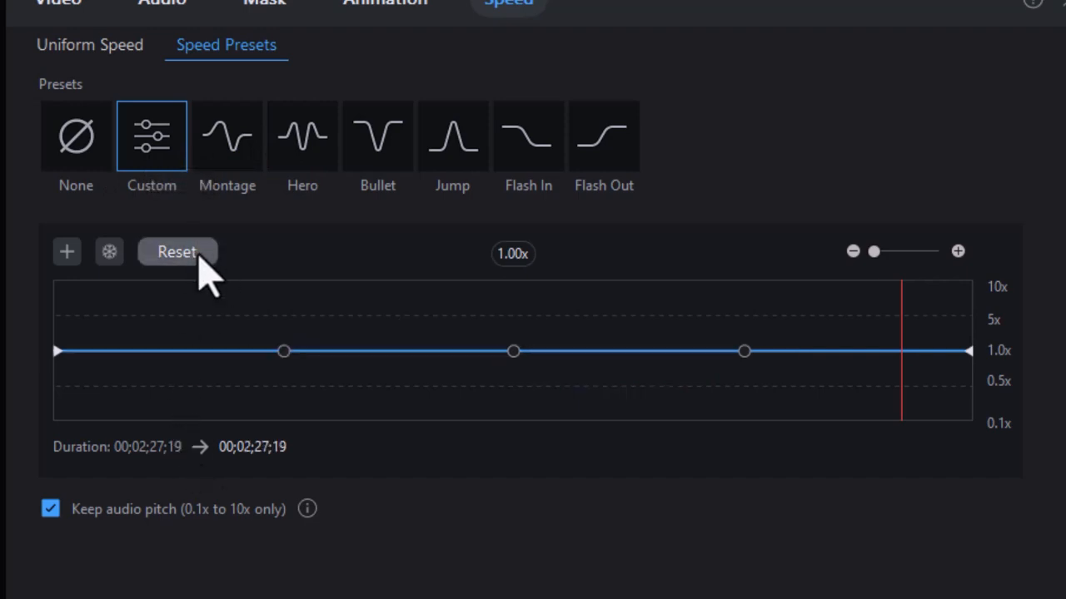
pyautogui.click(244, 170)
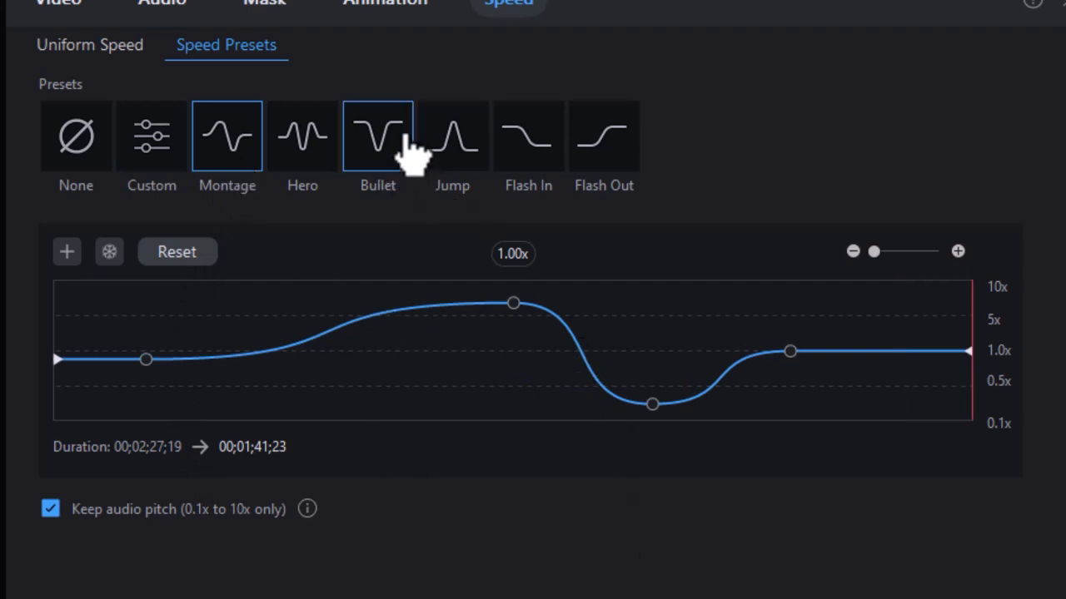
pyautogui.click(410, 154)
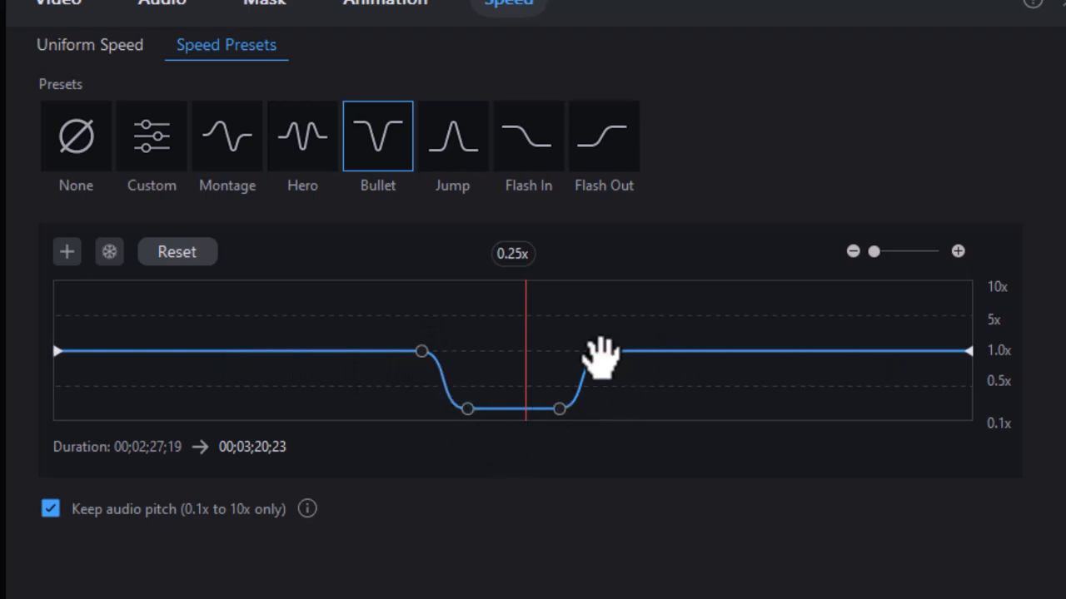
pyautogui.moveTo(611, 356); pyautogui.dragTo(696, 353)
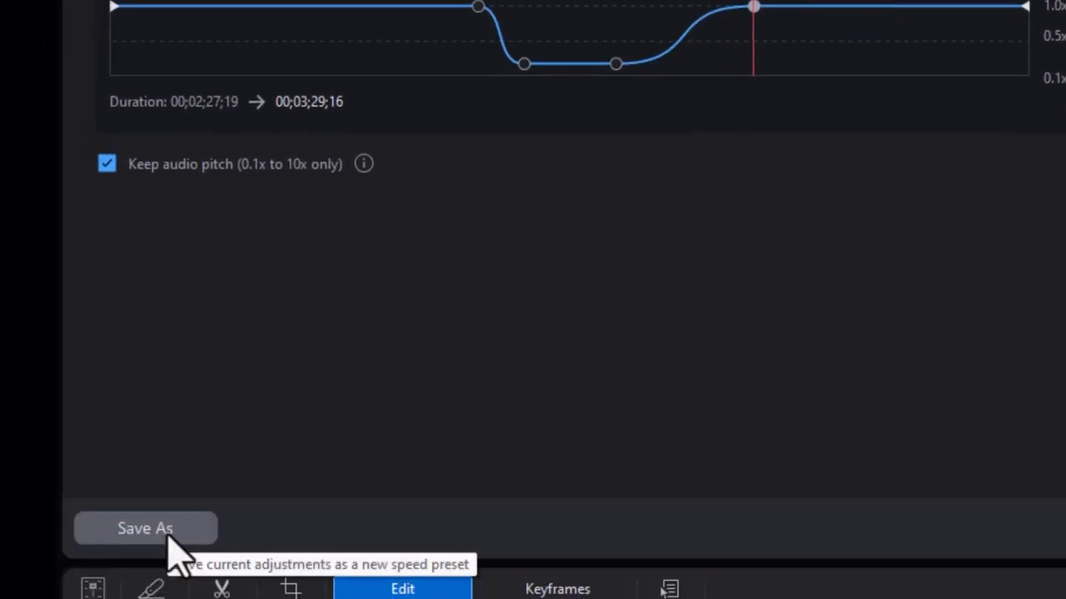
# Step: Save the adjusted curve as a custom speed preset named "test" and delete that preset again
pyautogui.click(169, 537)
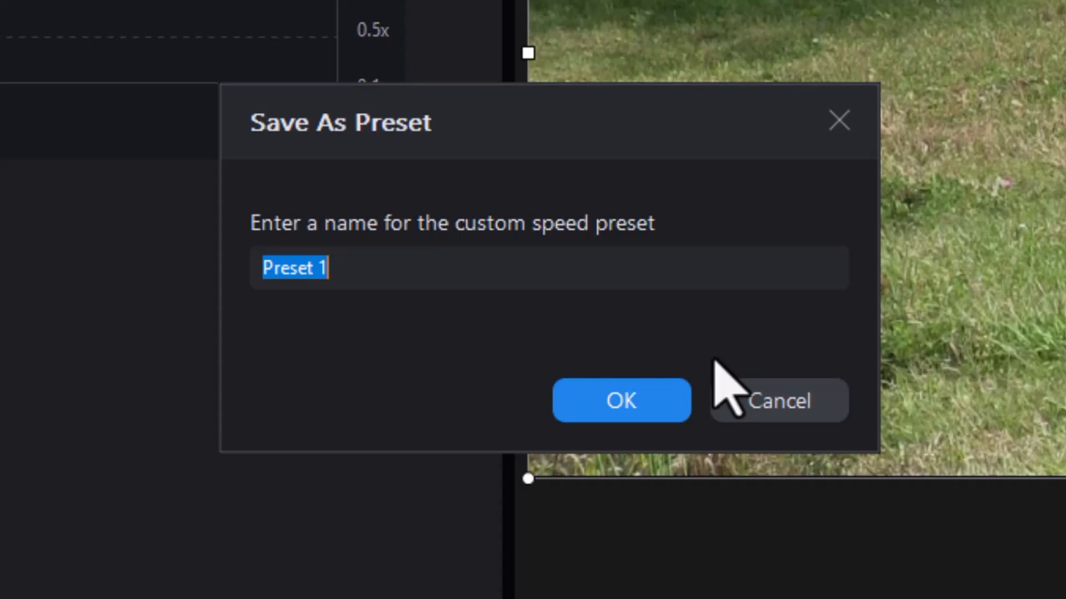
pyautogui.write('test')
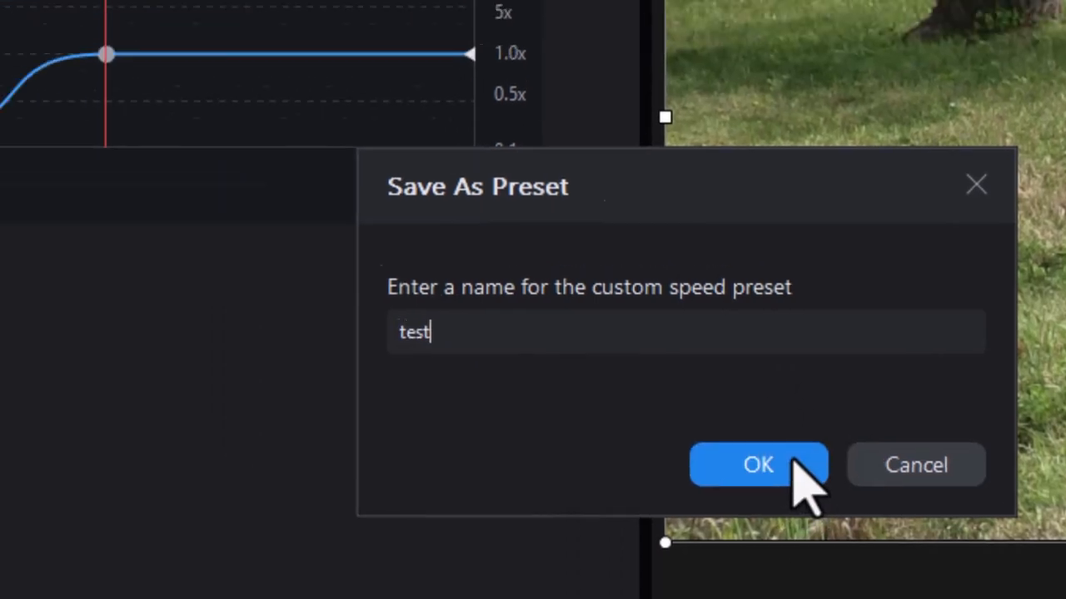
pyautogui.click(792, 459)
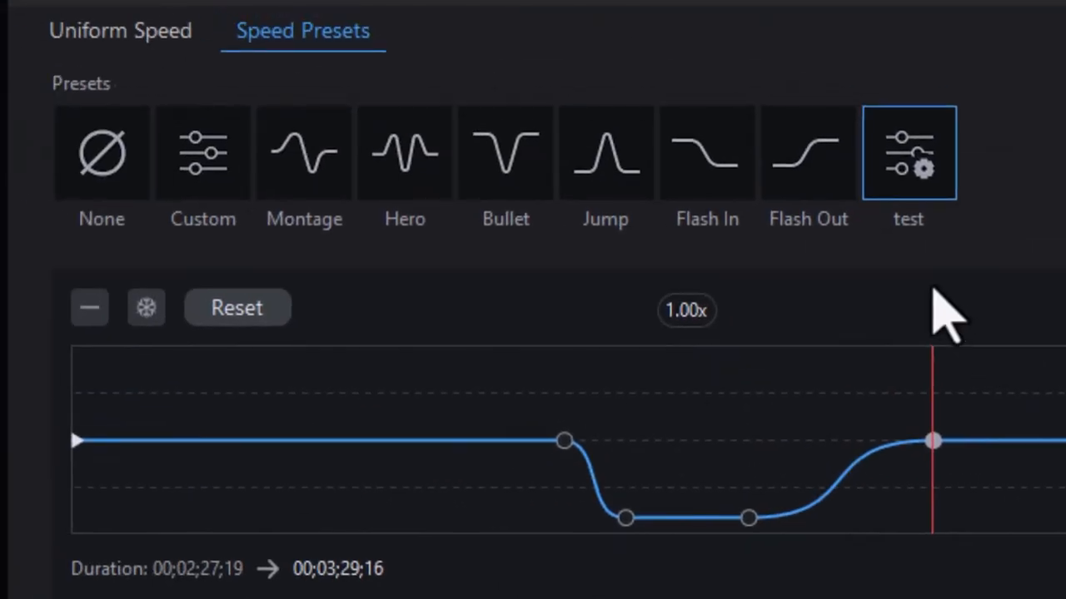
pyautogui.rightClick(908, 160)
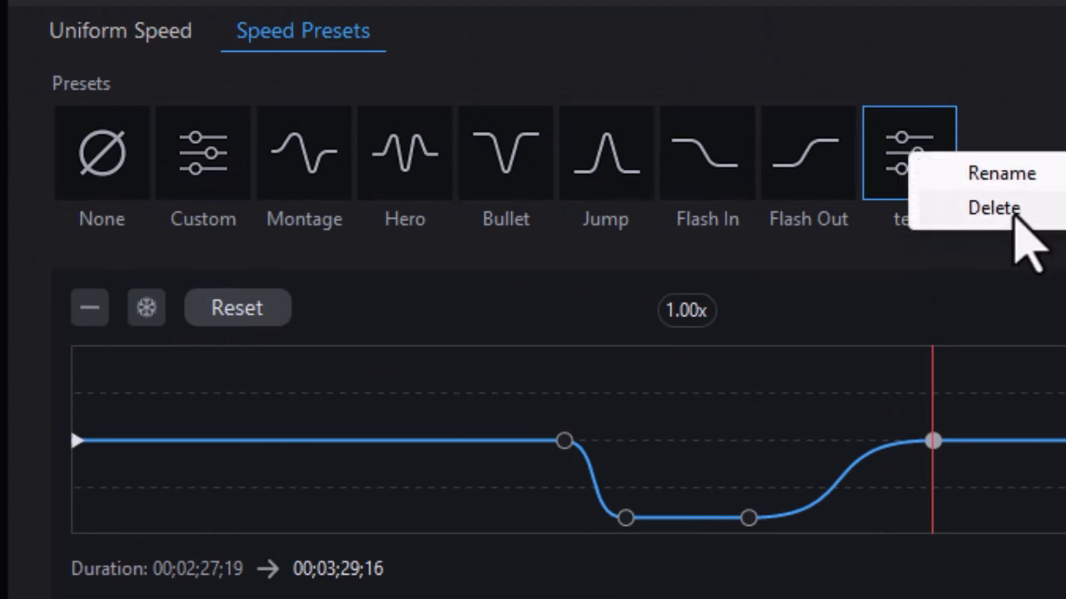
pyautogui.click(1027, 238)
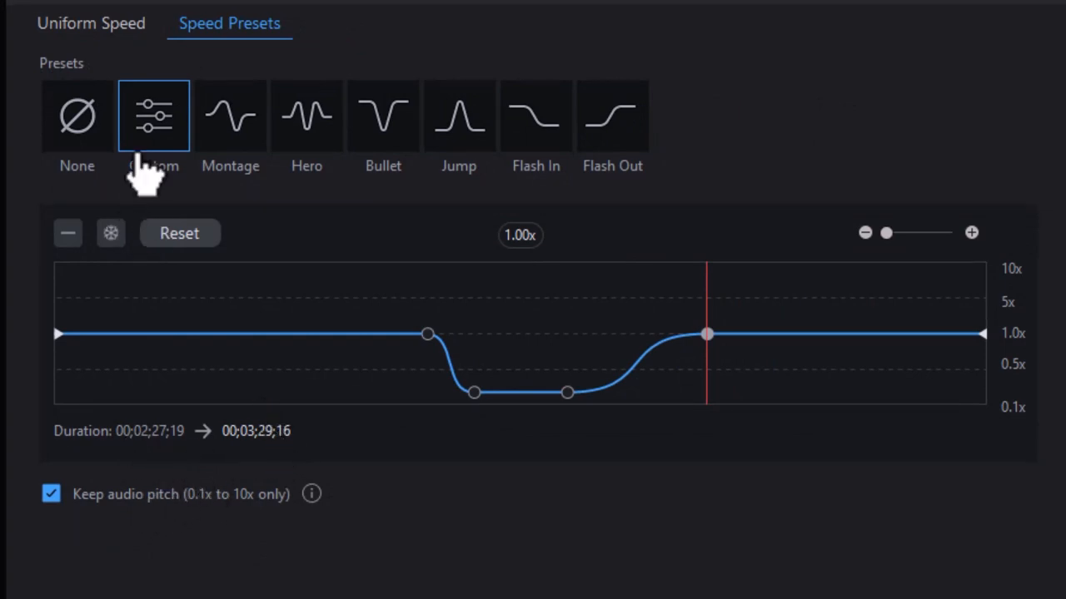
# Step: Clear the speed preset with None, and switch to Custom with its speed curve reset
pyautogui.click(77, 113)
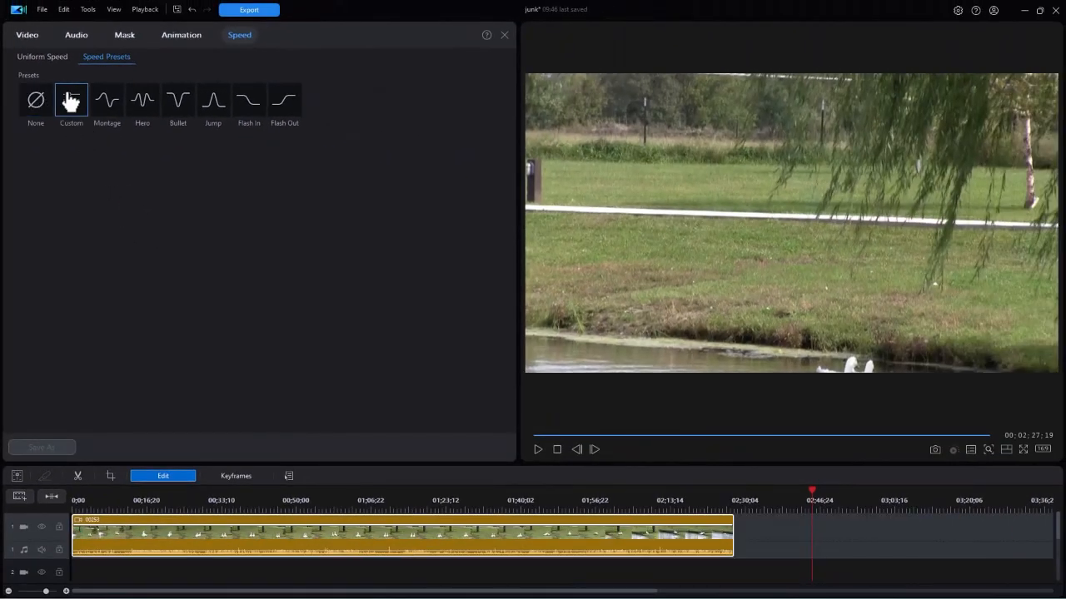
pyautogui.click(71, 101)
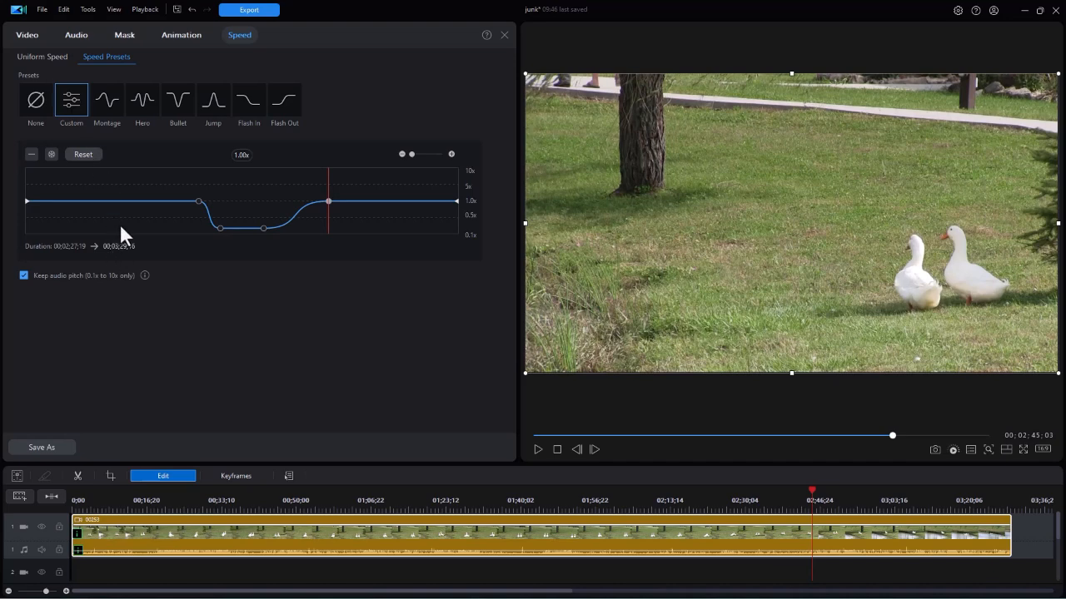
pyautogui.click(83, 155)
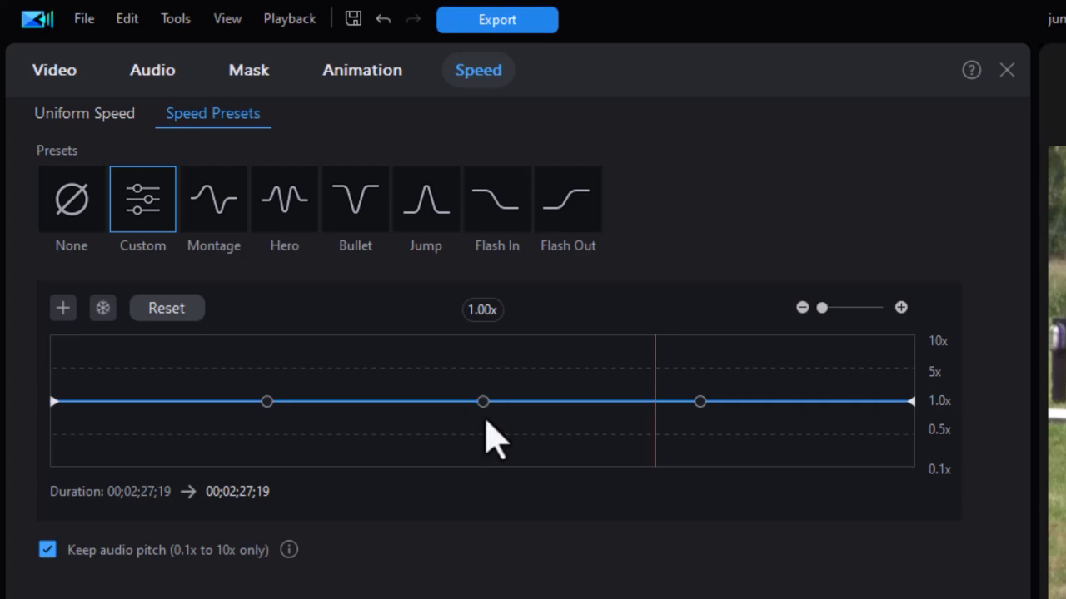
# Step: Reshape the Custom curve with the middle point slightly later at 0.68x, the third point earlier at 0.92x and the first point later at 1.00x
pyautogui.click(485, 409)
pyautogui.moveTo(485, 408)
pyautogui.mouseDown()
pyautogui.moveTo(494, 434)
pyautogui.moveTo(494, 420)
pyautogui.moveTo(492, 429)
pyautogui.moveTo(507, 424)
pyautogui.moveTo(492, 423)
pyautogui.mouseUp()
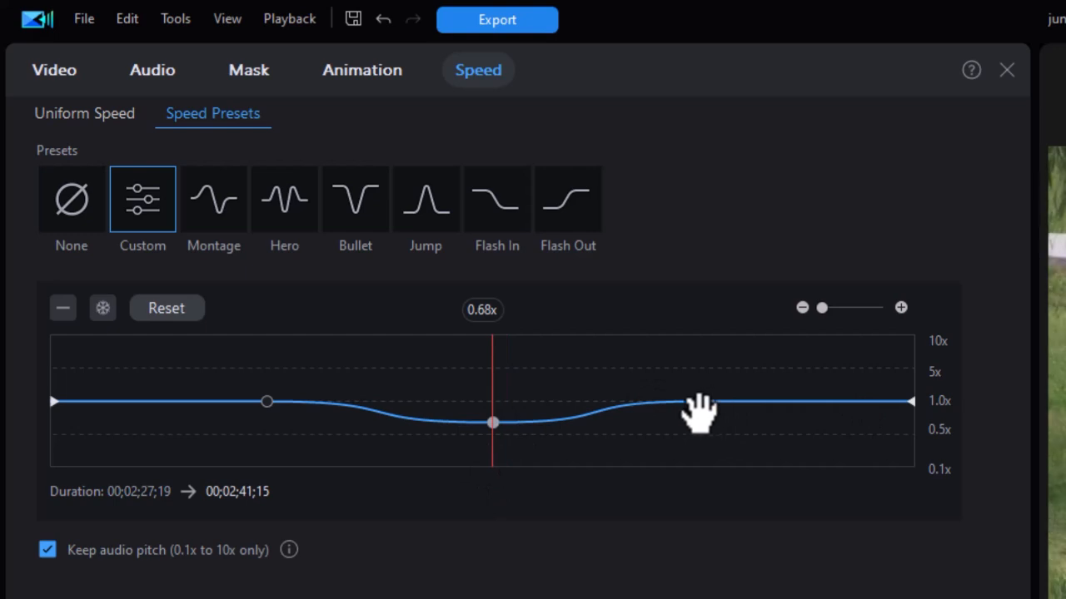
pyautogui.moveTo(699, 408); pyautogui.dragTo(619, 410)
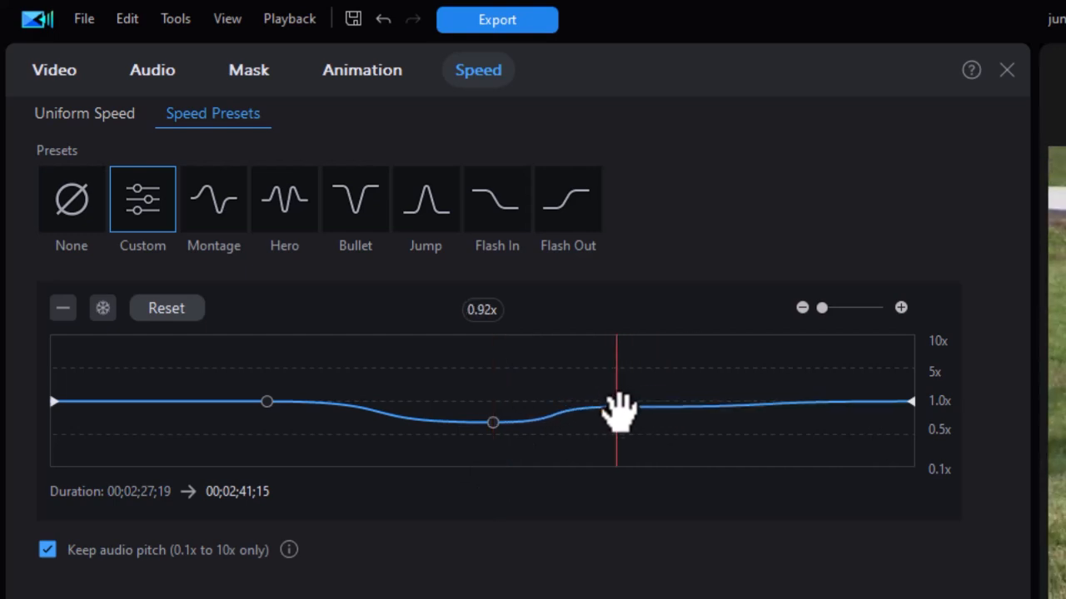
pyautogui.moveTo(271, 392); pyautogui.dragTo(325, 391)
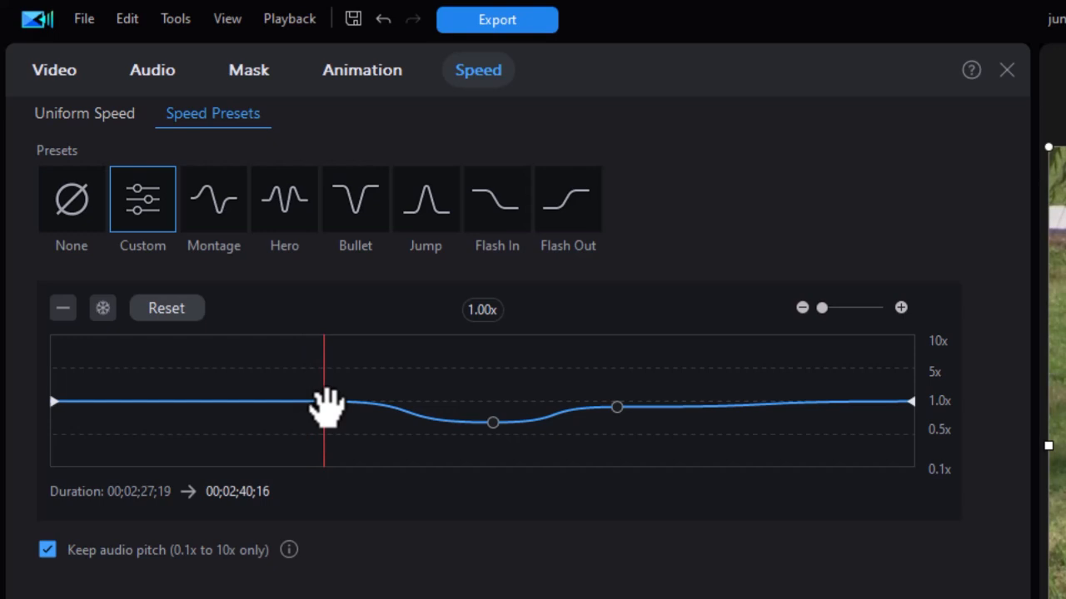
pyautogui.click(324, 403)
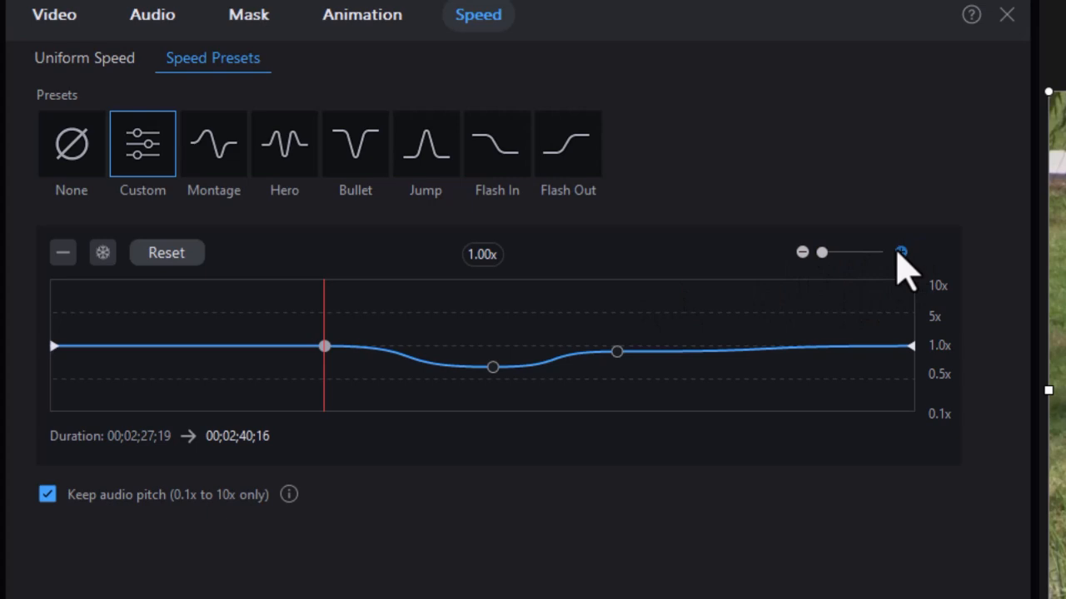
# Step: Examine the speed curve enlarged along its length, and reset the Custom curve
pyautogui.click(901, 252)
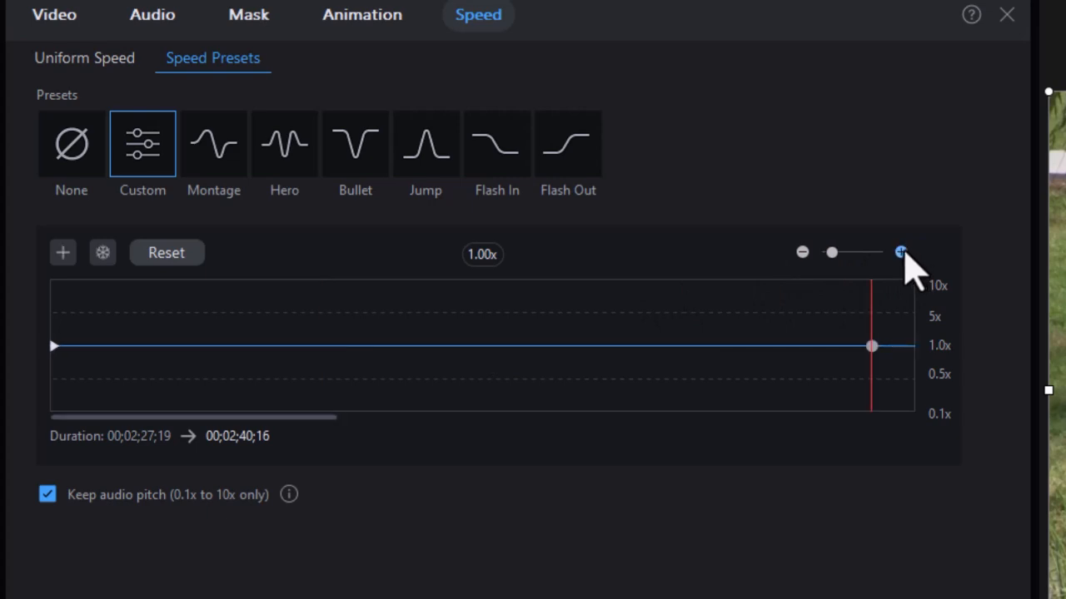
pyautogui.click(901, 252)
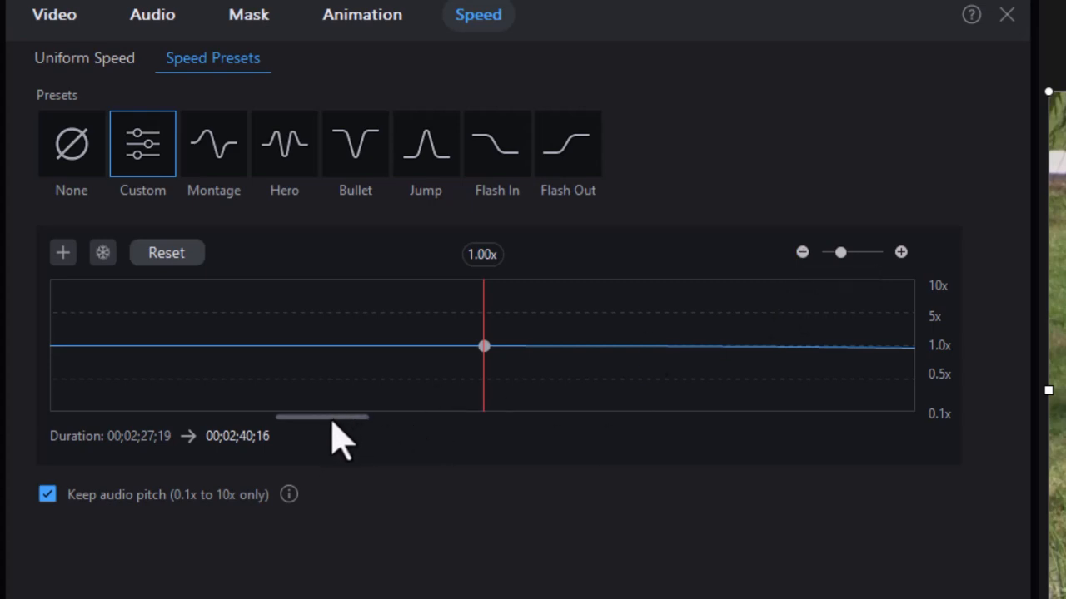
pyautogui.moveTo(340, 418); pyautogui.dragTo(469, 454)
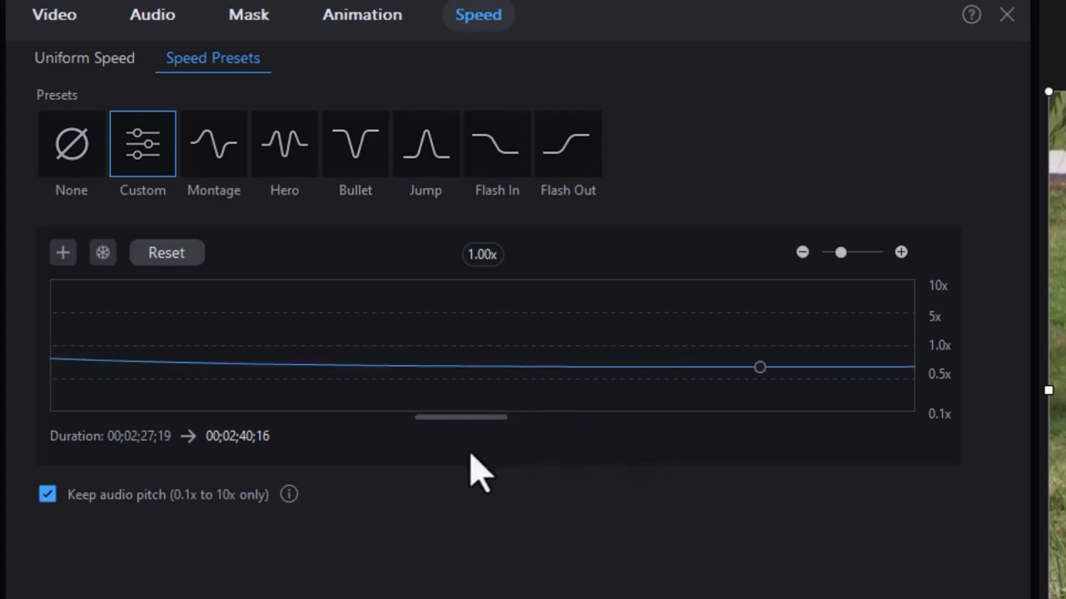
pyautogui.click(802, 252)
pyautogui.click(802, 253)
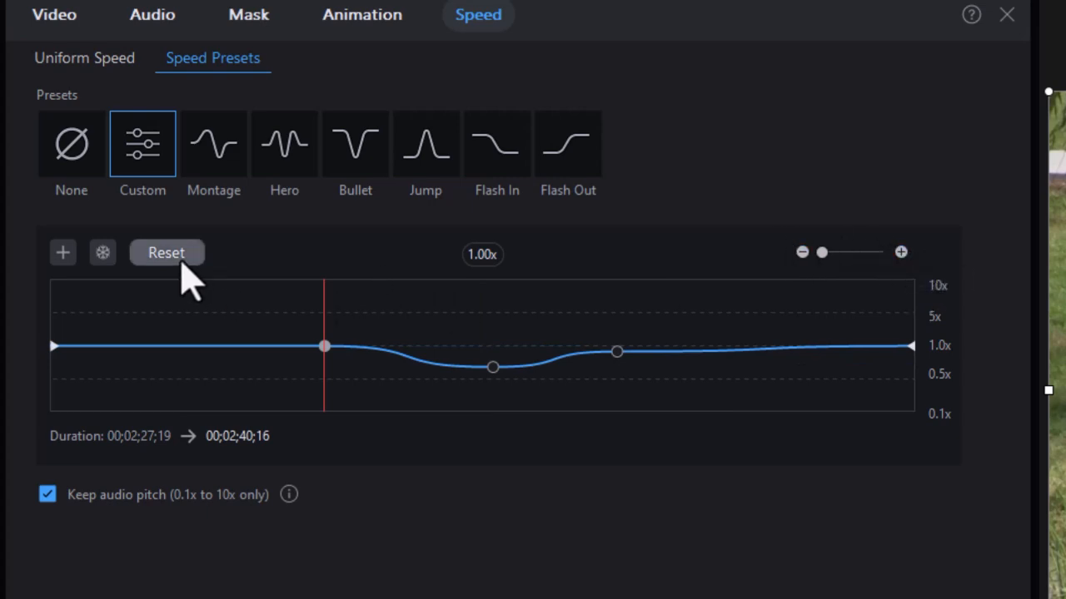
pyautogui.click(170, 254)
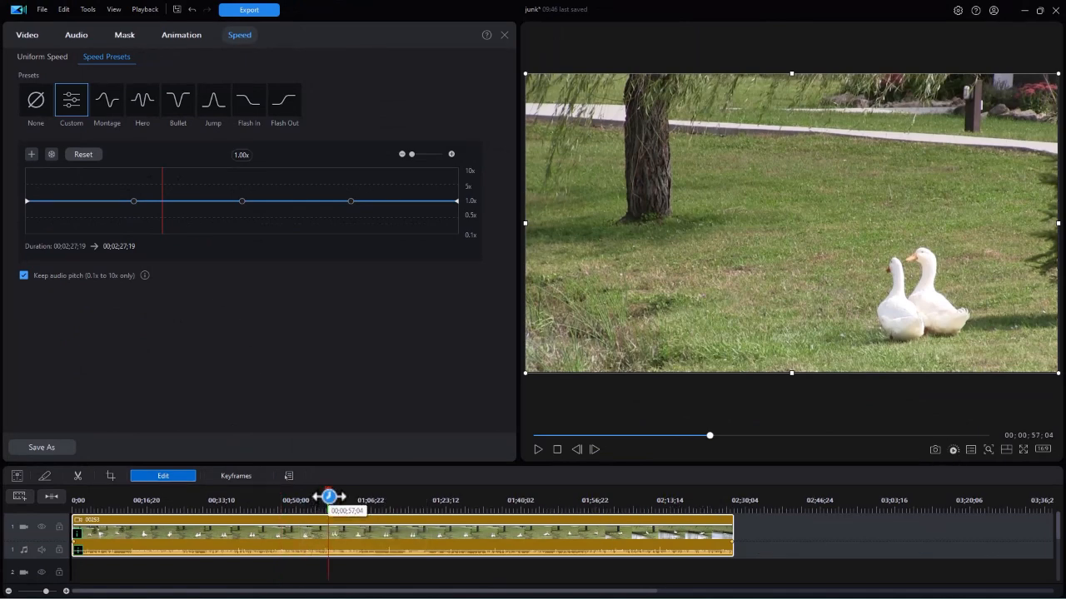
# Step: Add a freeze frame with a duration of 4 seconds to the clip at 00;00;58;00
pyautogui.click(328, 497)
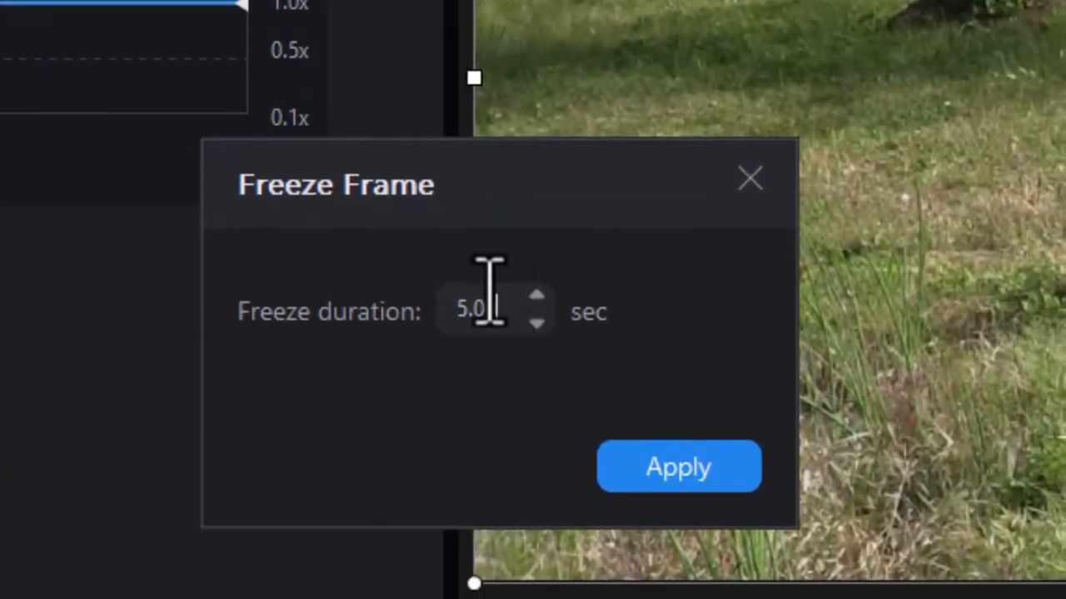
pyautogui.moveTo(489, 291); pyautogui.dragTo(332, 291)
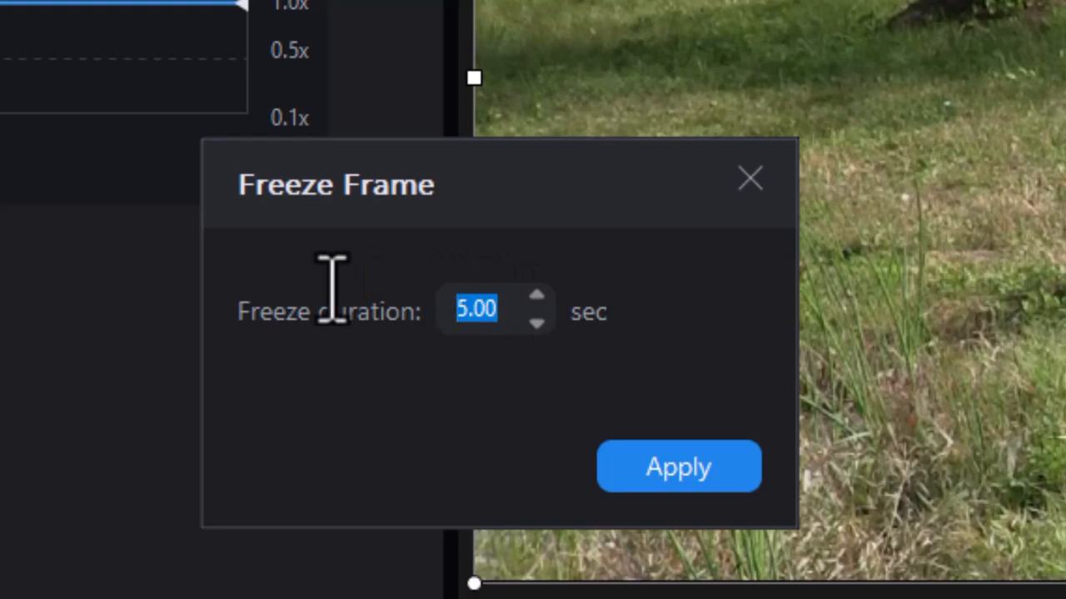
pyautogui.write('4')
pyautogui.click(332, 288)
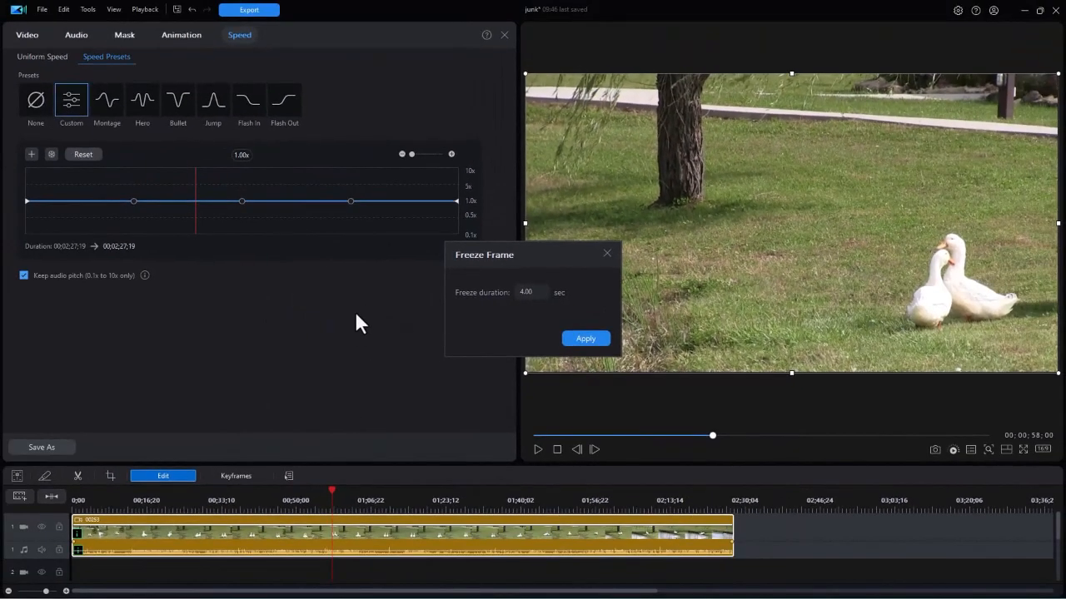
pyautogui.click(580, 338)
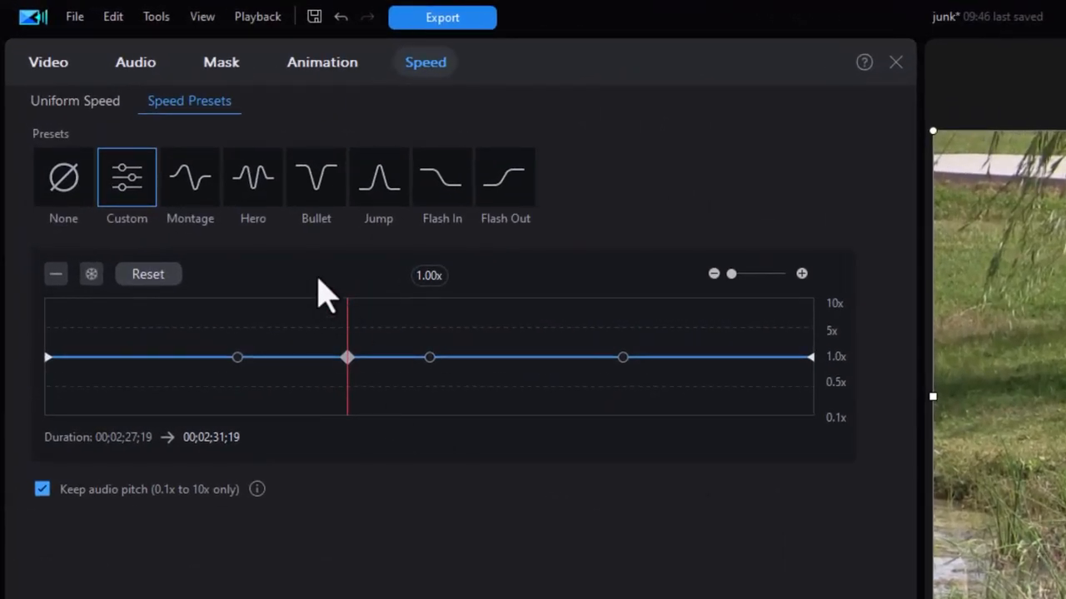
# Step: Play the clip through the freeze frame to review the pause, and stop playback after it
pyautogui.click(326, 304)
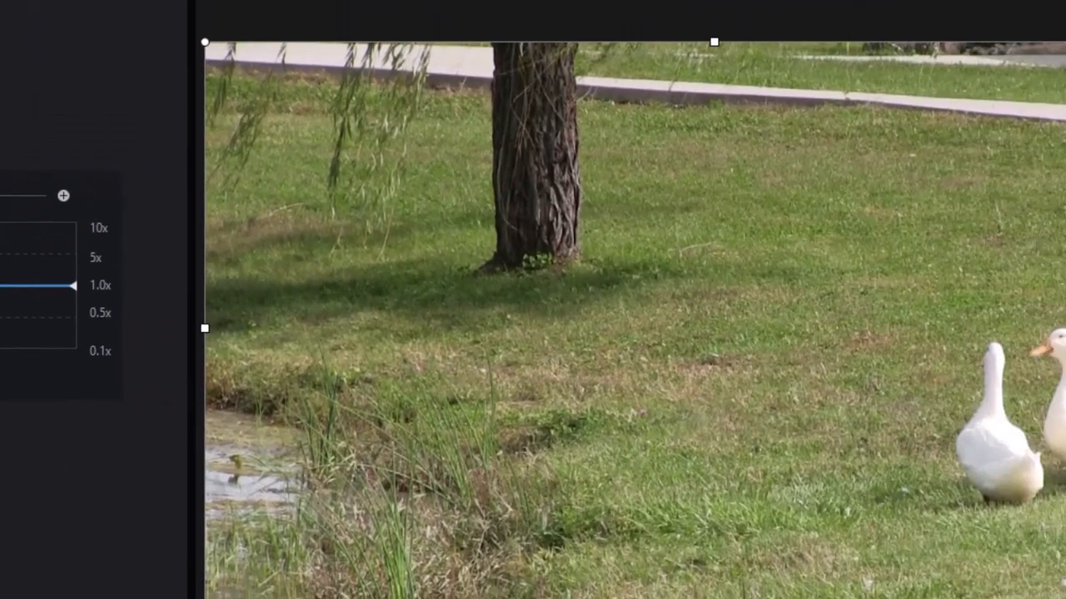
pyautogui.press('space')
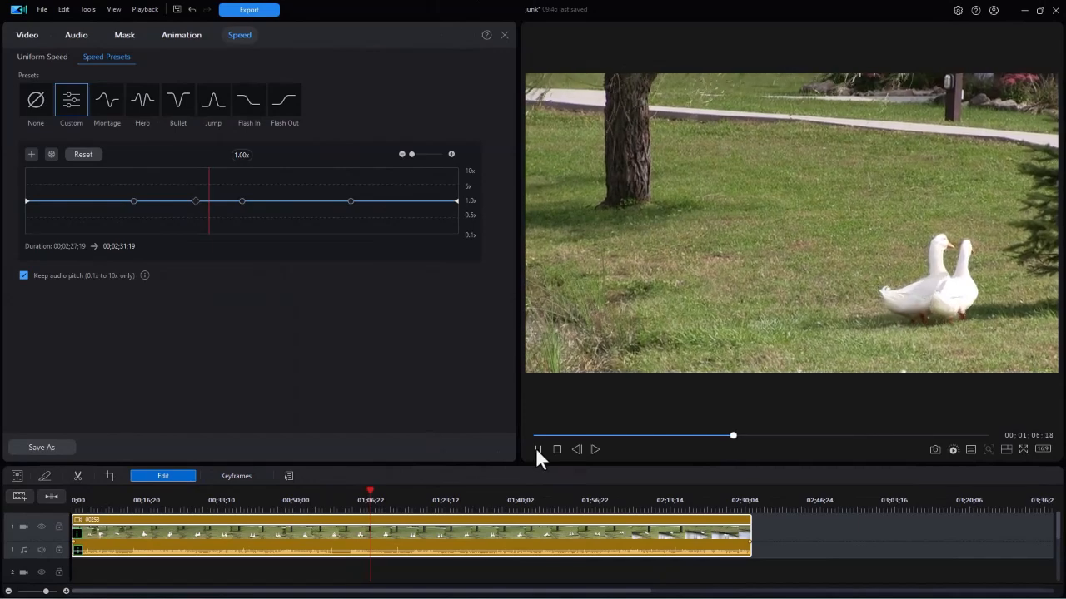
pyautogui.click(538, 450)
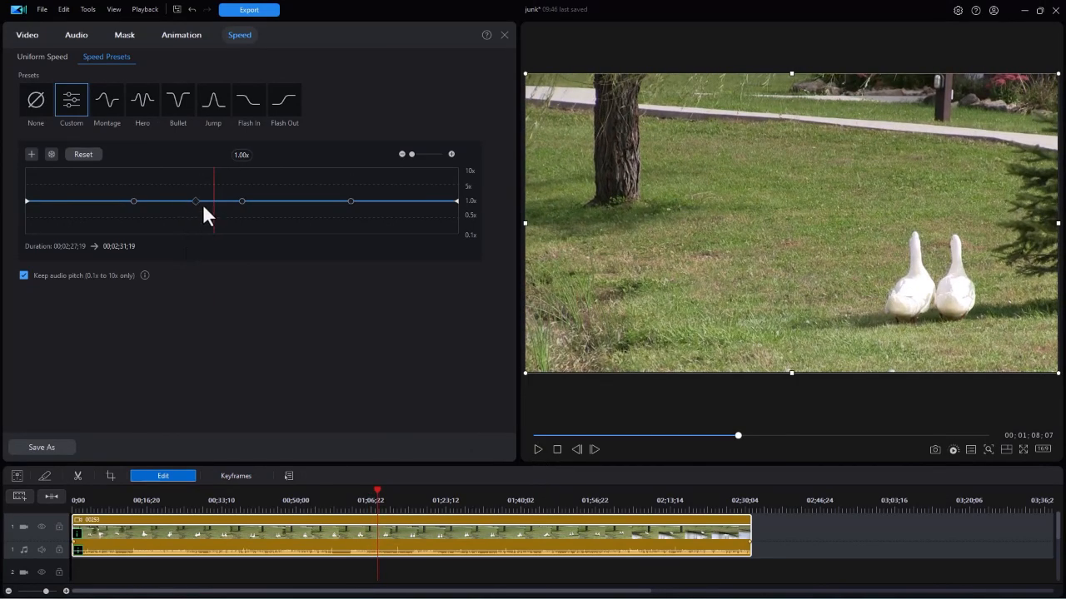
# Step: Try the point after the freeze frame at 0.82x and slightly later, with the last point at 2.73x, and reset the speed curve
pyautogui.click(241, 202)
pyautogui.moveTo(241, 203); pyautogui.dragTo(247, 206)
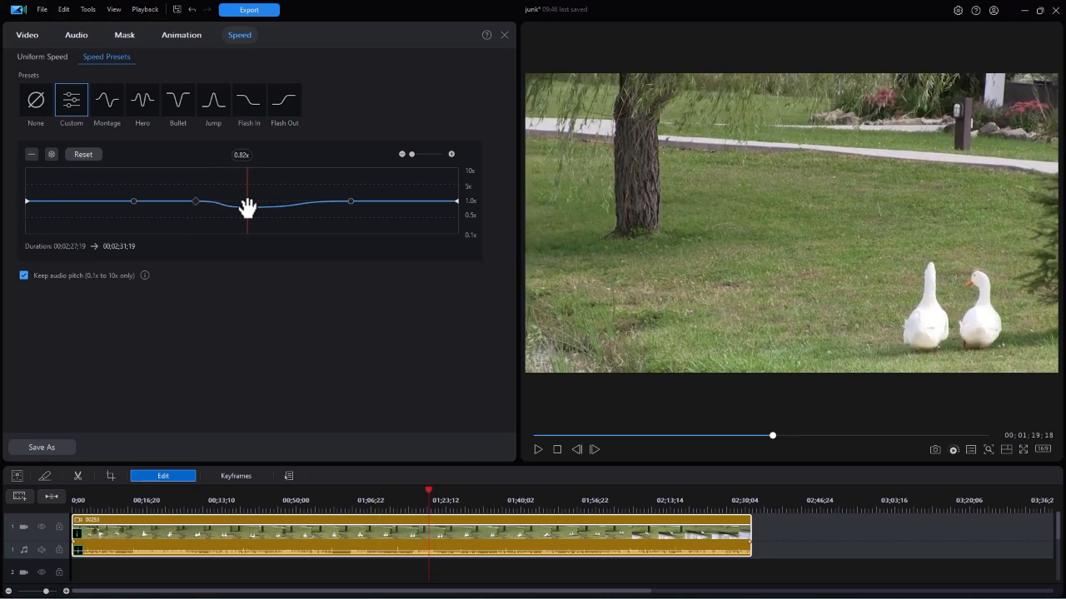
pyautogui.click(353, 203)
pyautogui.moveTo(353, 203); pyautogui.dragTo(352, 194)
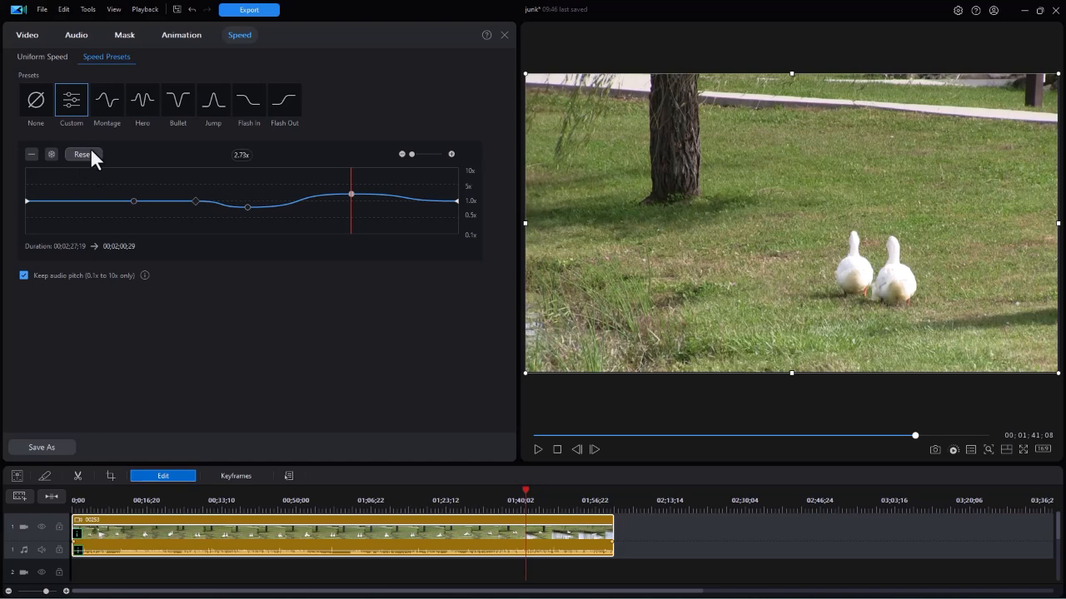
pyautogui.click(90, 152)
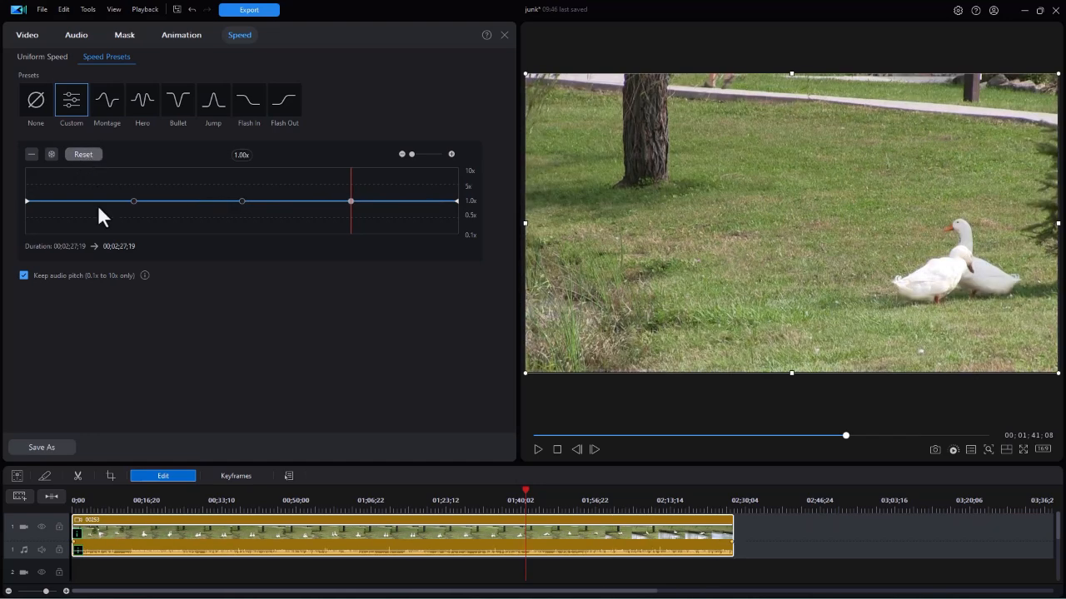